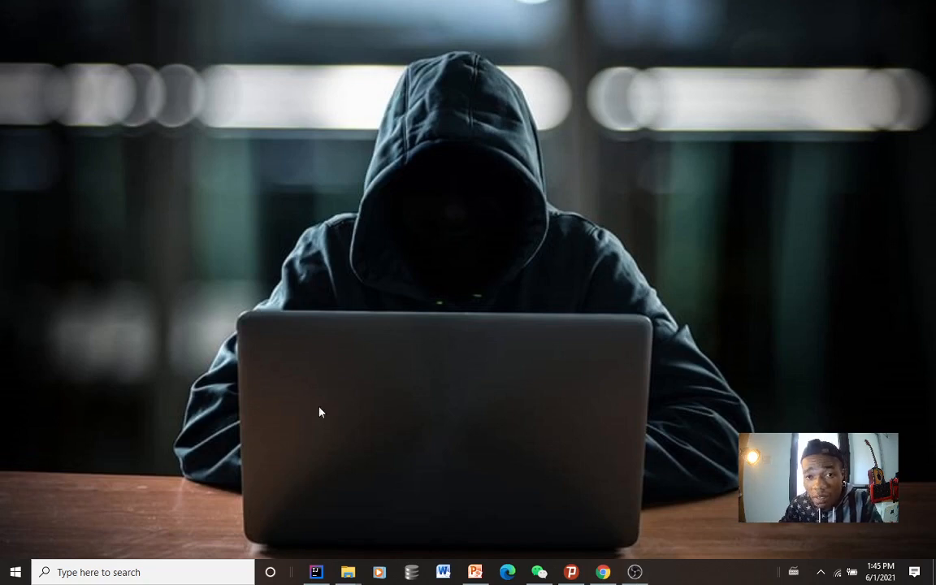
Switch to Chrome, search Google for "intellij download" and open the JetBrains page for downloading IntelliJ IDEA
click(604, 574)
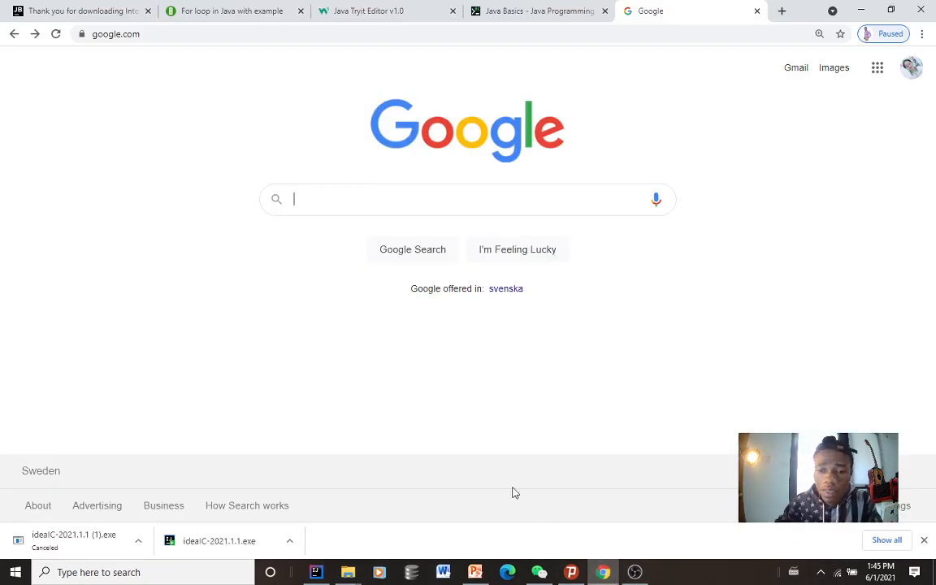
text(intellij download)
key(Return)
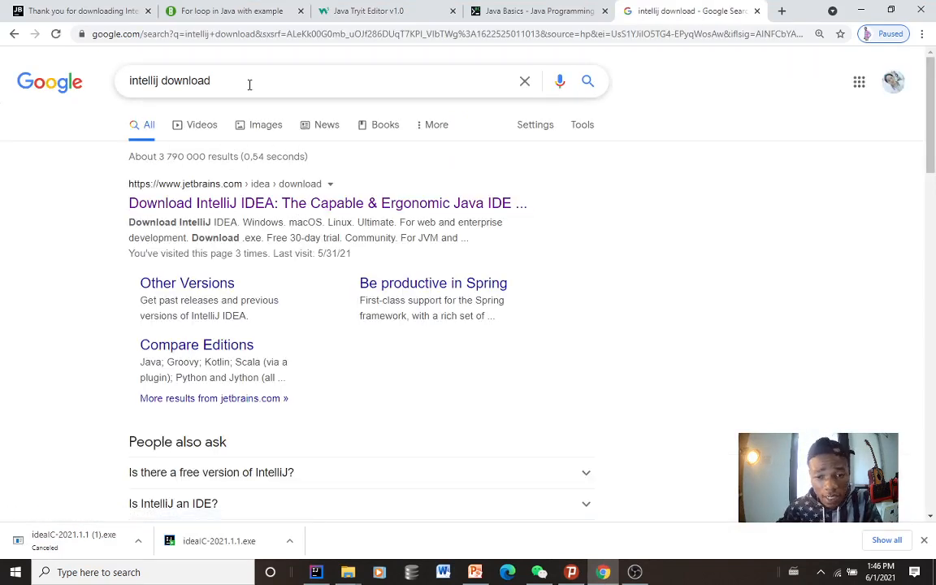
click(258, 202)
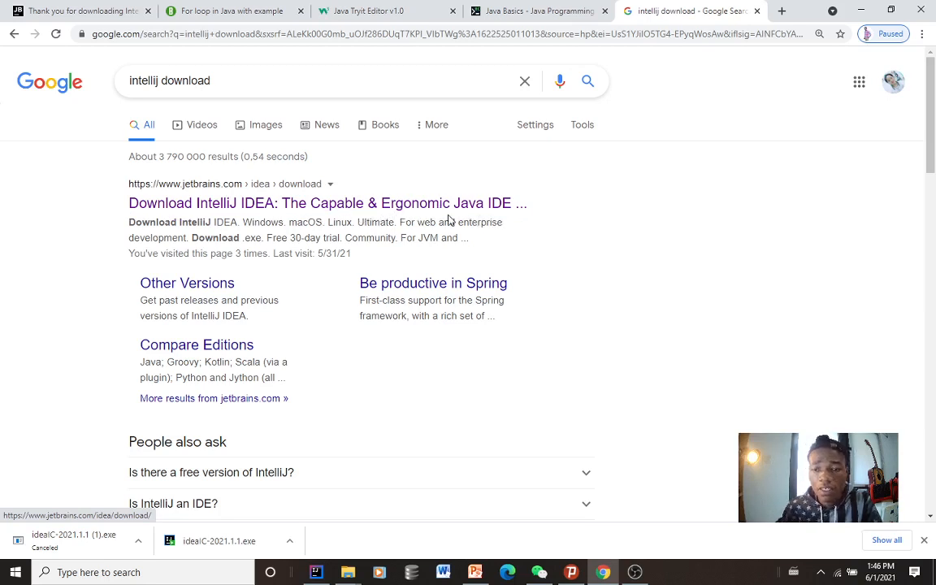
click(331, 210)
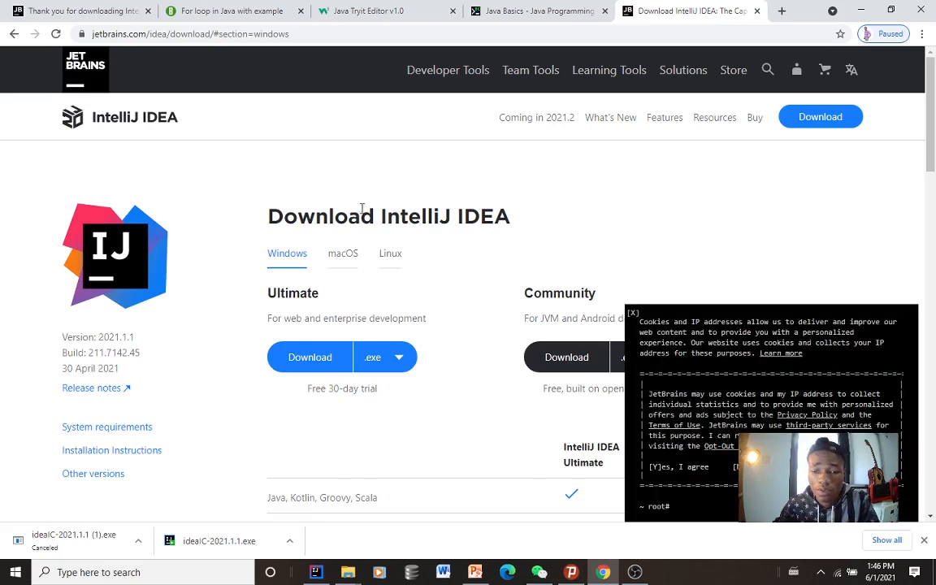
Examine which Windows installer formats are offered for the IntelliJ IDEA Community edition
scroll(337, 214, down, 1)
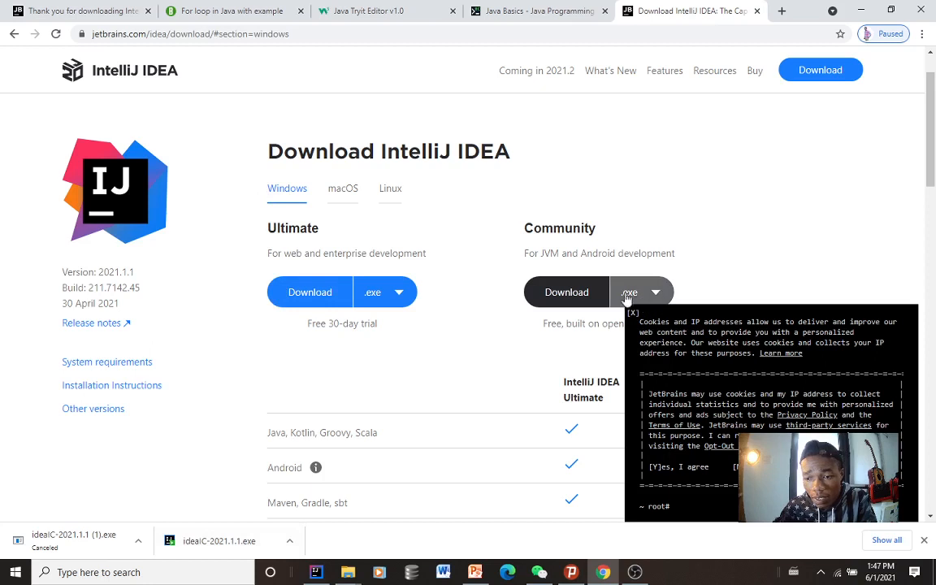
scroll(617, 268, down, 1)
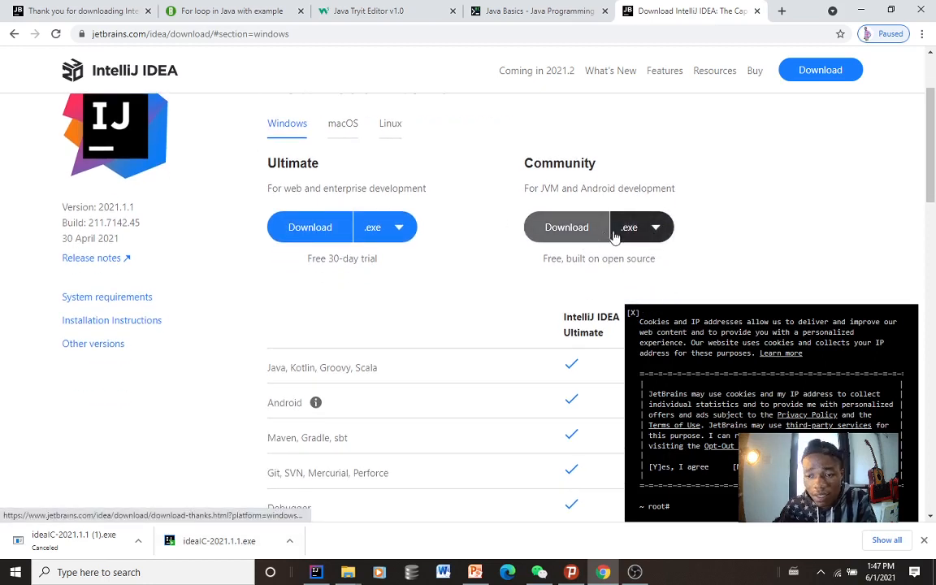
click(632, 231)
scroll(673, 213, down, 1)
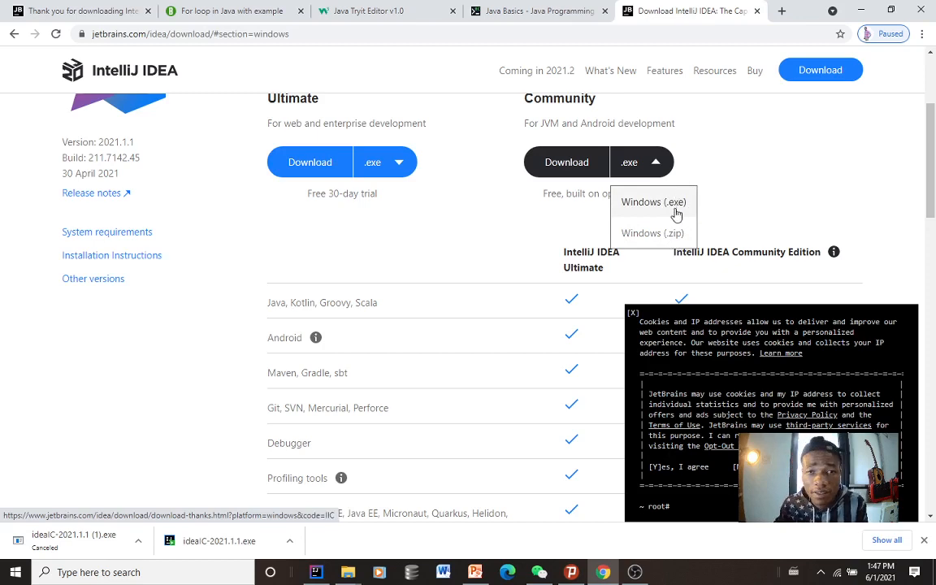
scroll(668, 234, up, 1)
scroll(666, 232, down, 1)
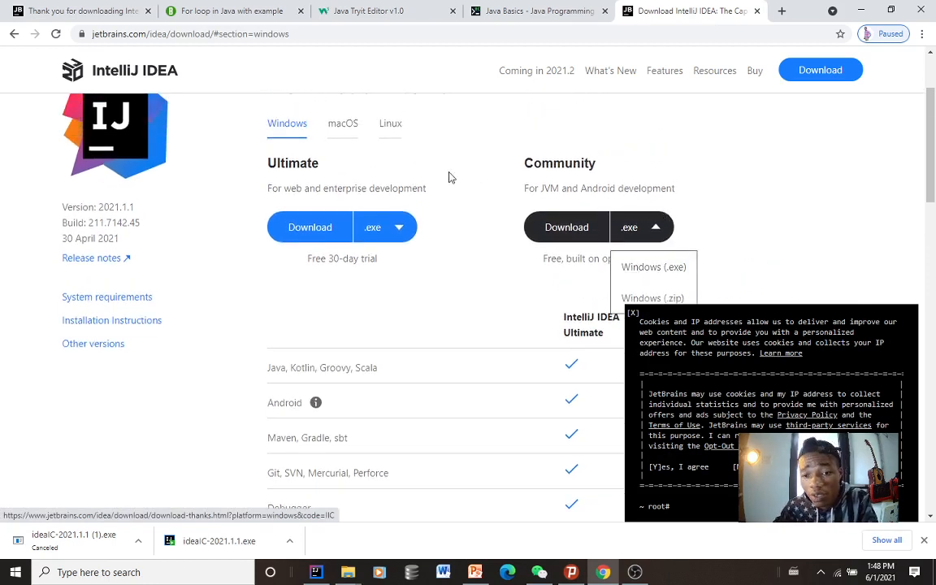
Examine the Community edition download options for macOS and Linux
click(341, 126)
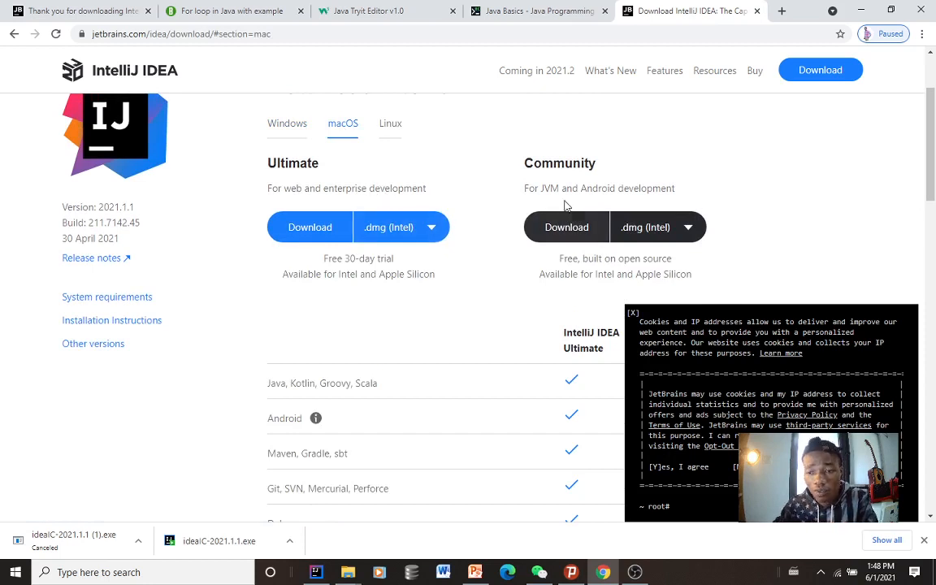
click(688, 227)
scroll(634, 244, down, 1)
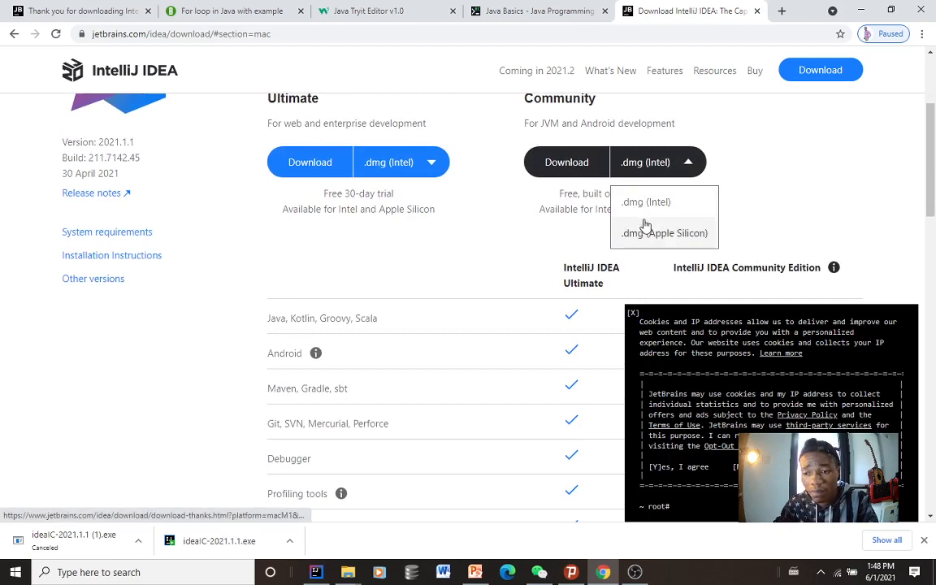
scroll(591, 257, up, 2)
click(388, 198)
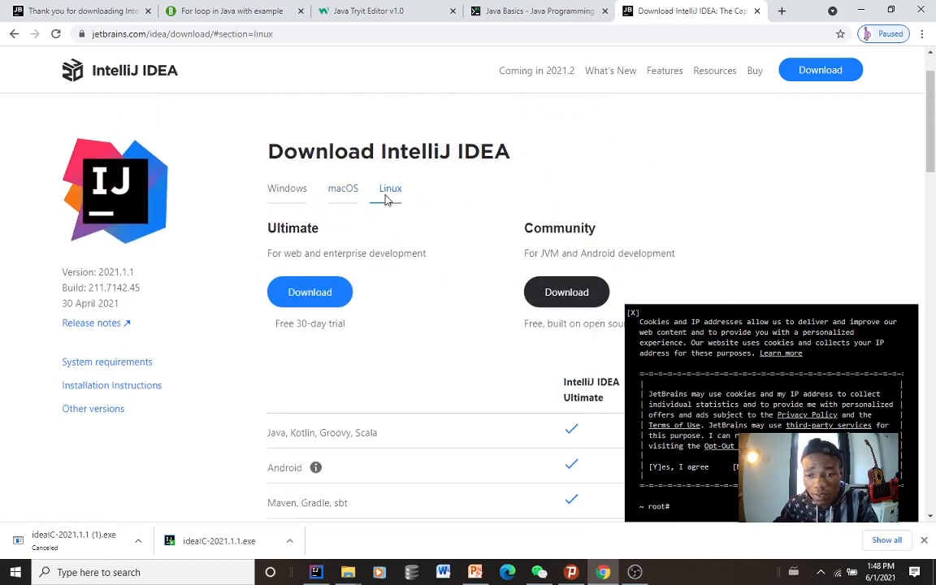
scroll(439, 213, down, 1)
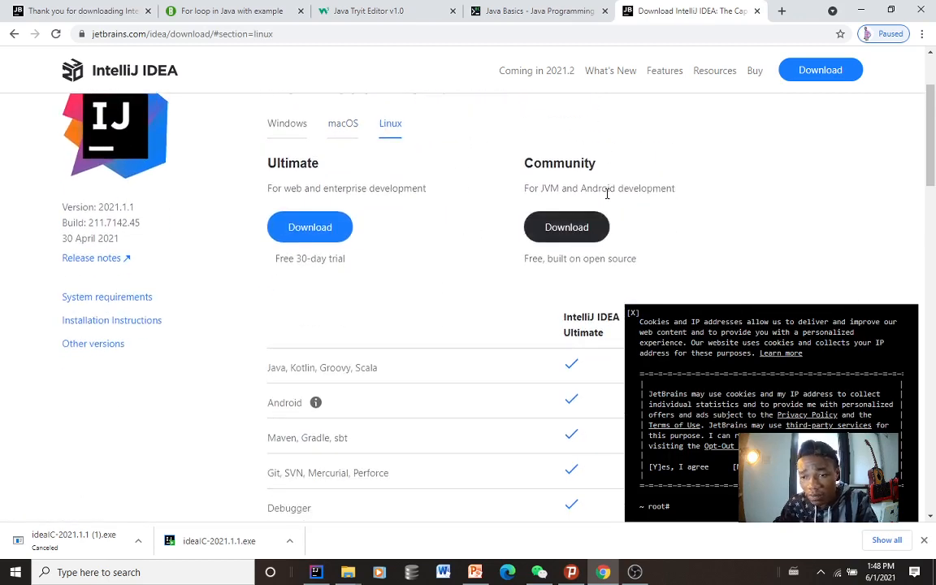
scroll(519, 260, up, 2)
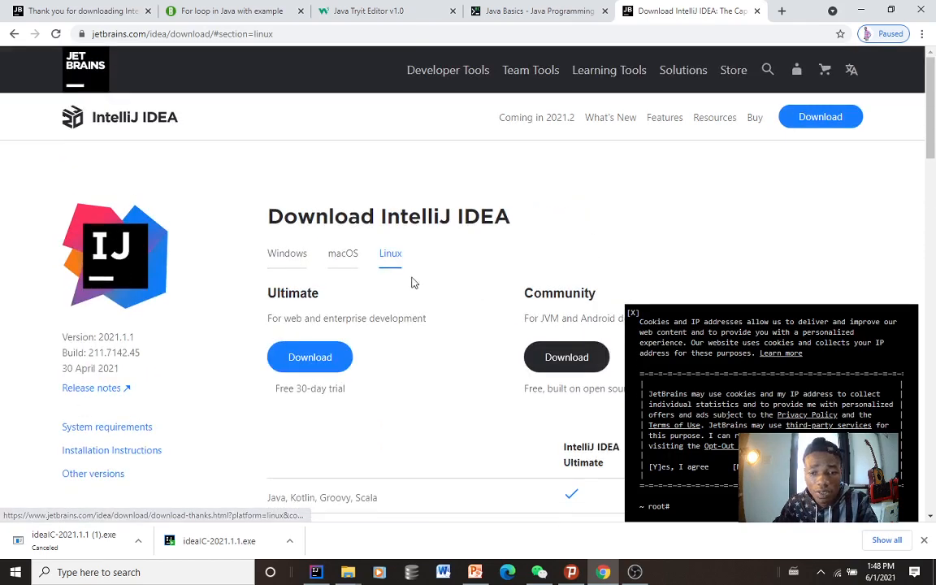
Return to the Windows downloads and download the Community edition as Windows (.zip)
click(294, 255)
scroll(342, 253, down, 1)
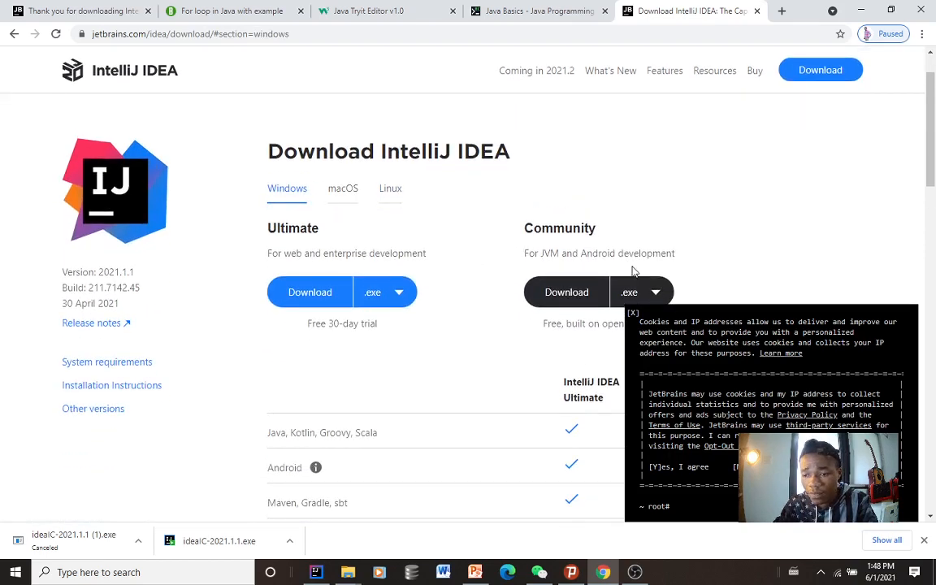
scroll(634, 271, down, 1)
click(654, 229)
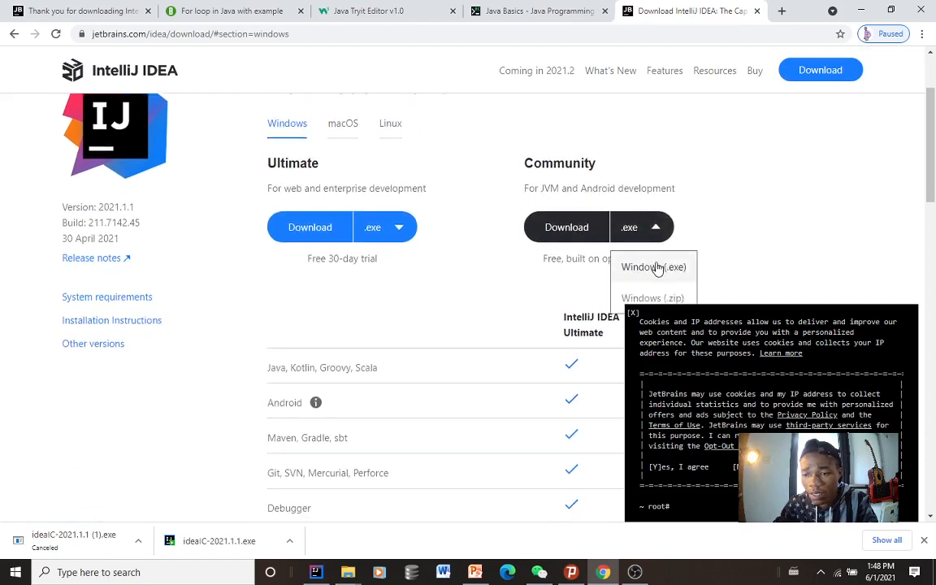
scroll(658, 268, down, 1)
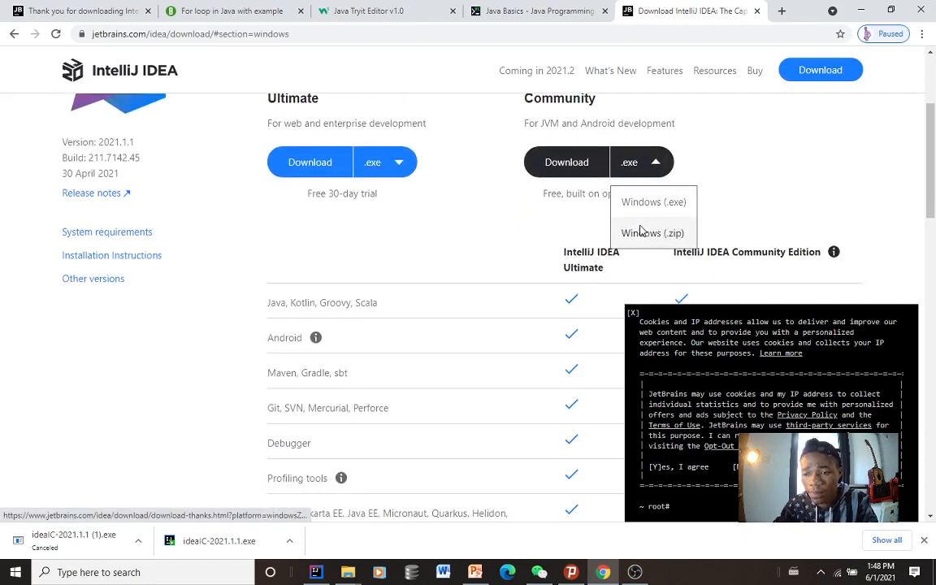
click(641, 232)
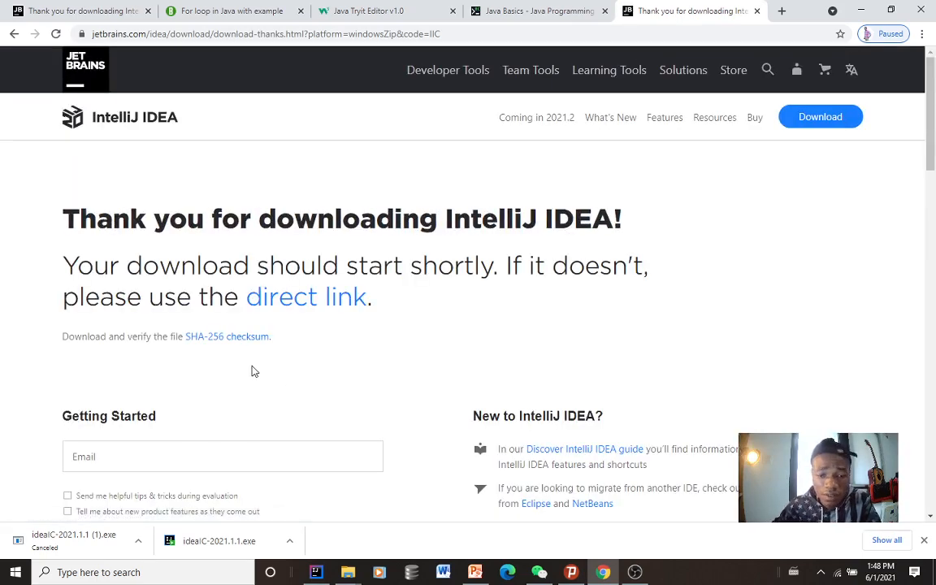
Look through the download confirmation page and return to the IntelliJ IDEA download page
scroll(268, 376, down, 2)
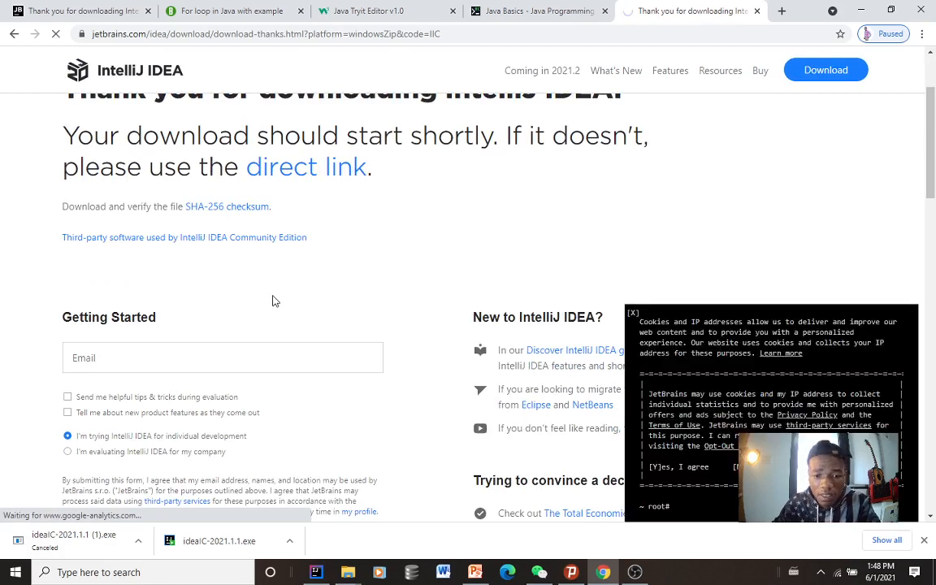
scroll(278, 297, down, 1)
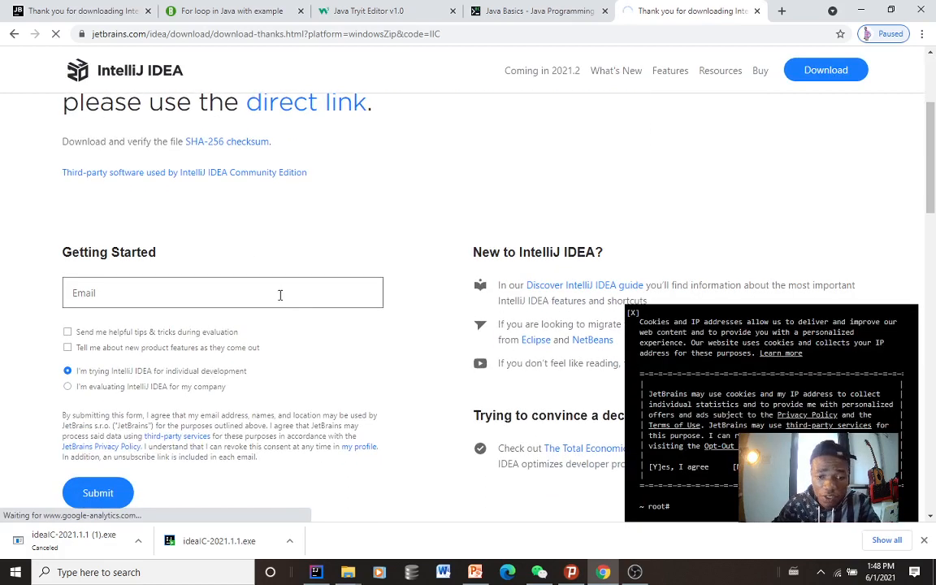
scroll(280, 296, down, 2)
scroll(280, 294, up, 2)
scroll(280, 295, down, 1)
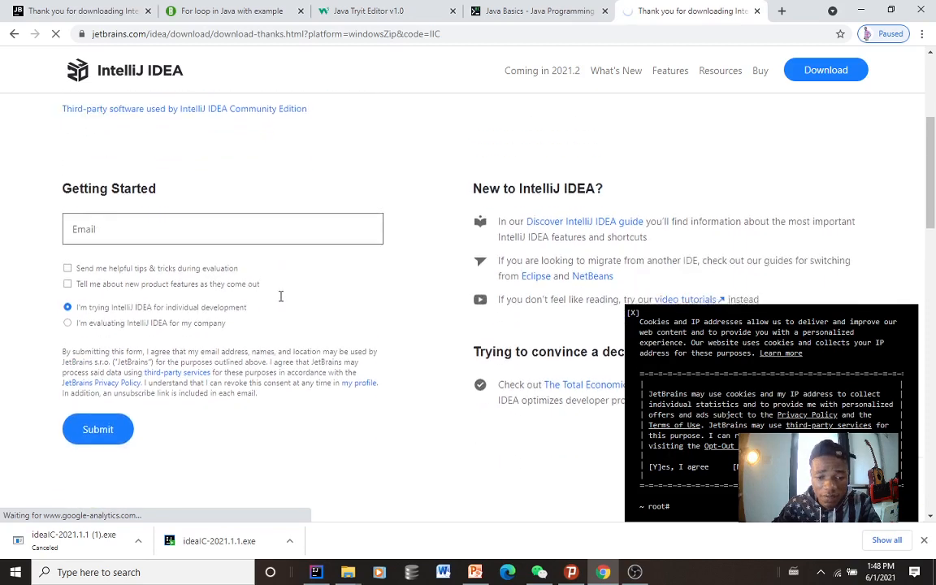
click(281, 301)
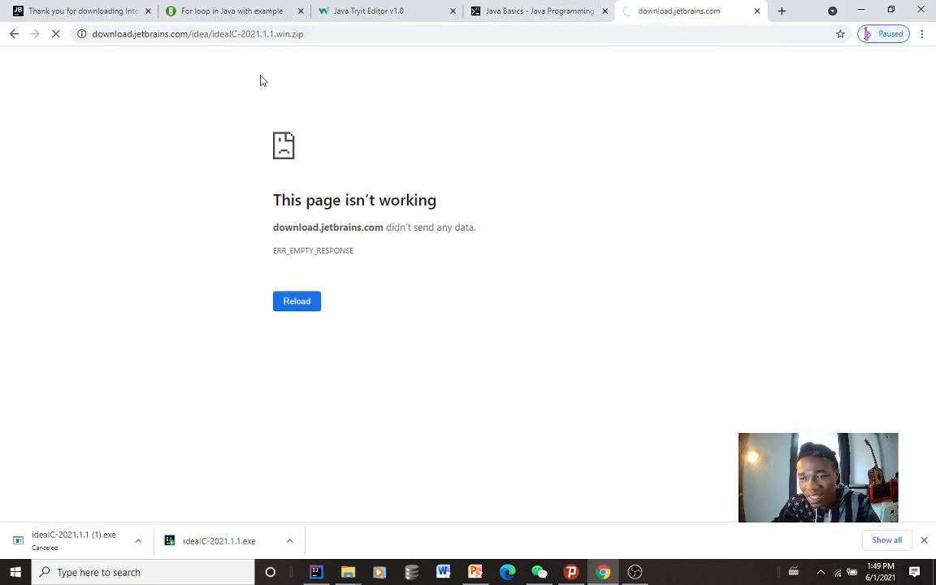
click(22, 39)
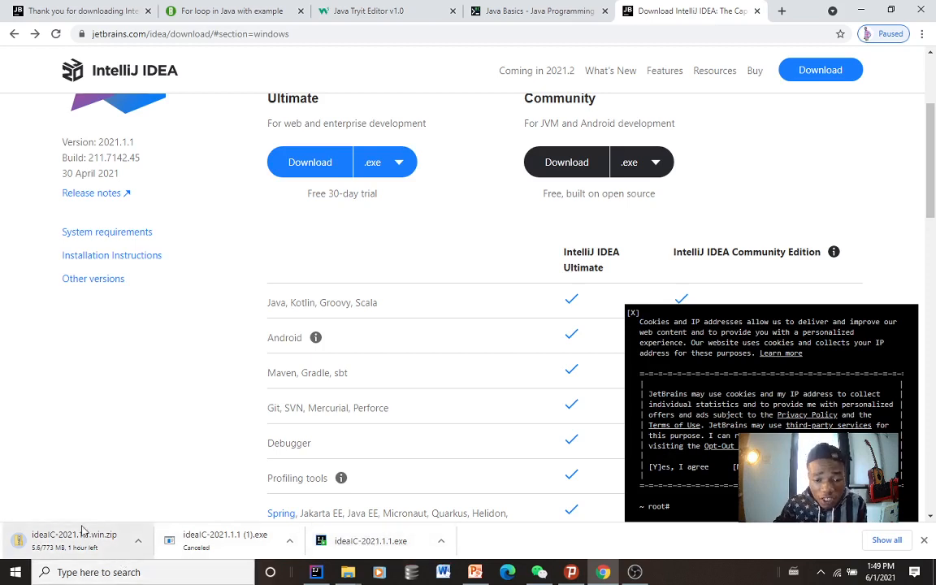
Pause the ideaIC-2021.1.1.win.zip download and show the downloaded ideaIC-2021.1.1.exe in its folder
click(140, 544)
click(178, 485)
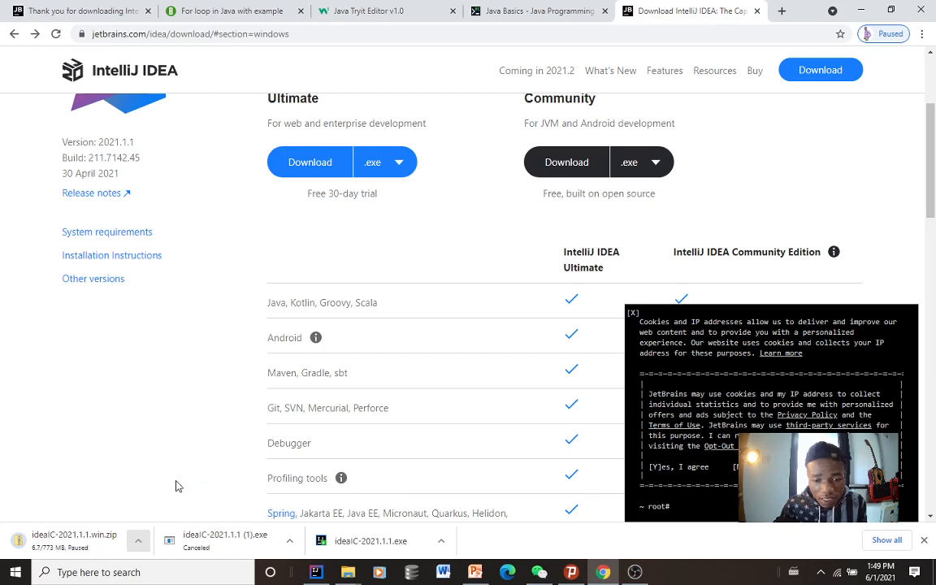
click(441, 540)
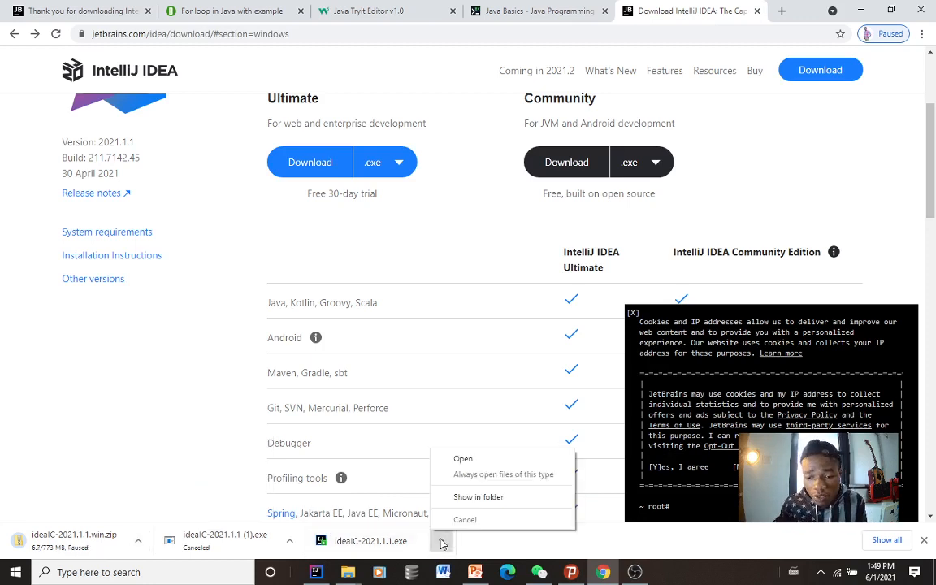
click(461, 497)
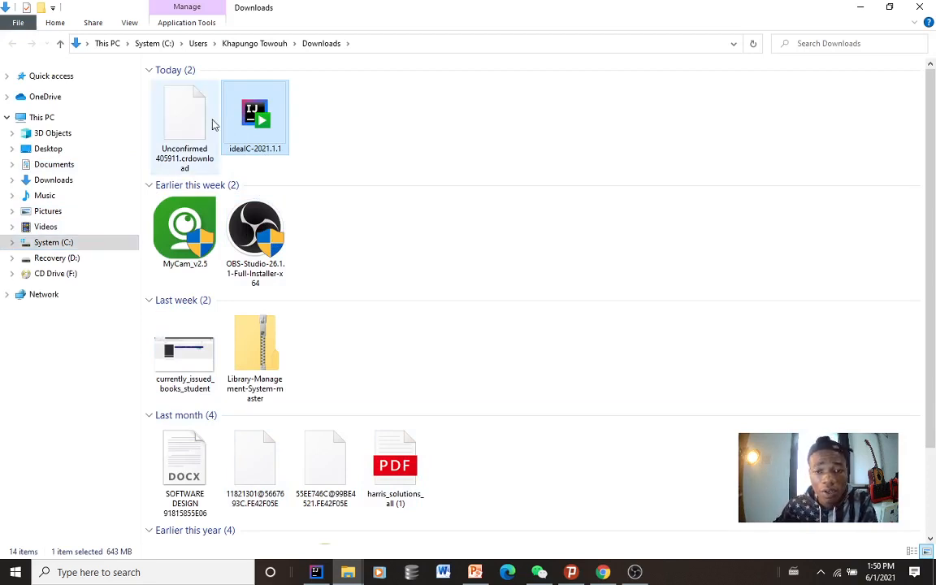
Run the ideaIC-2021.1.1 installer from the Downloads folder and minimize the windows behind the setup wizard
double_click(266, 104)
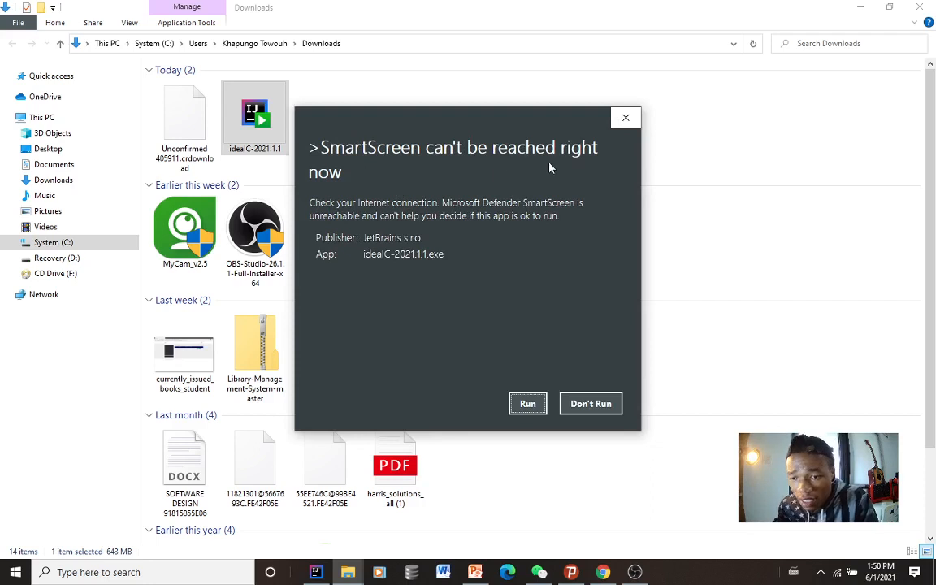
click(528, 403)
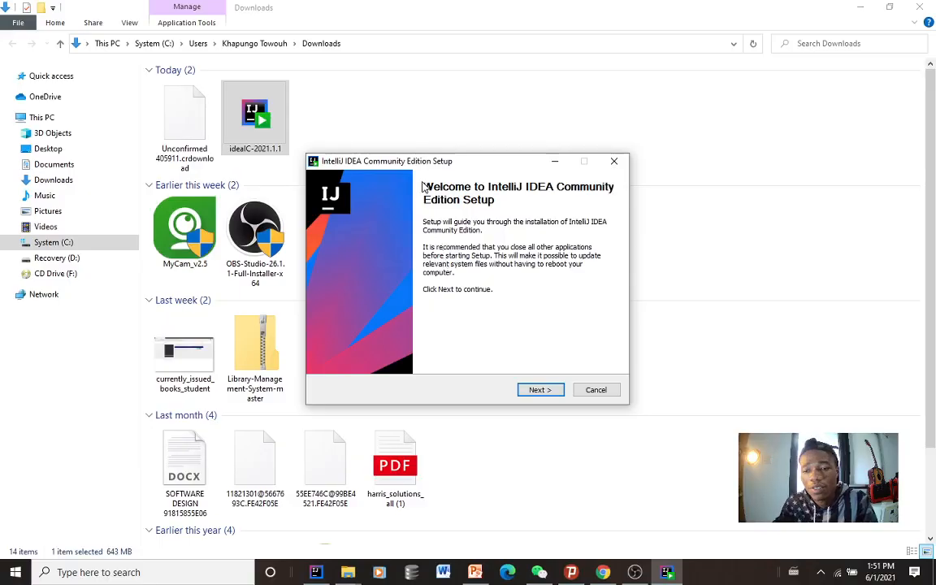
click(859, 6)
click(859, 7)
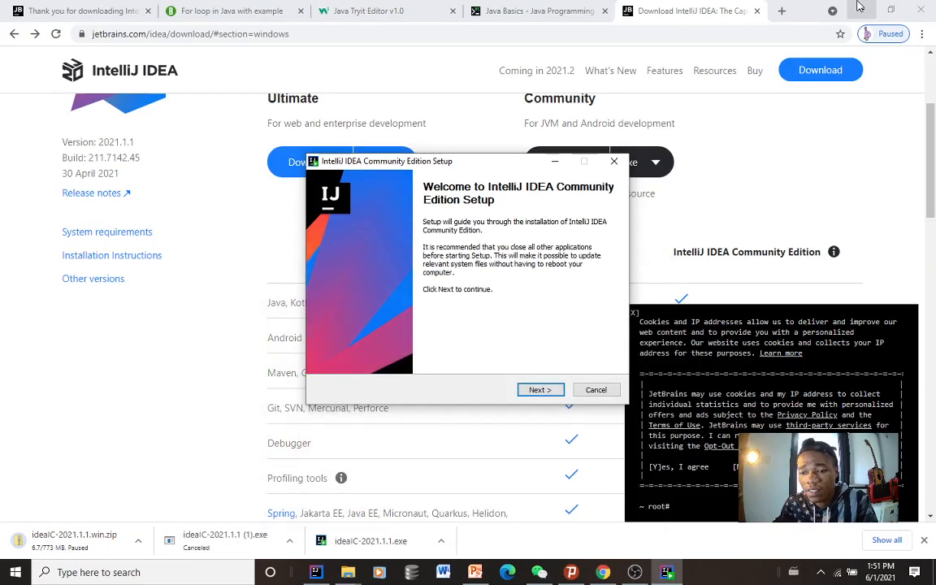
click(856, 4)
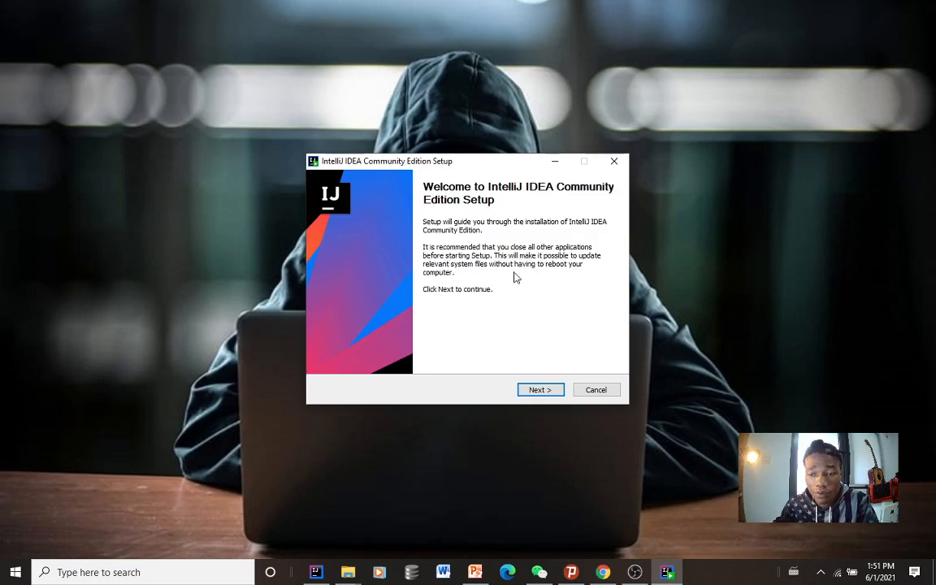
Select IntelliJ IDEA Community Edition 2020.3 for uninstalling in the setup wizard, then cancel both the uninstall and the setup
click(539, 390)
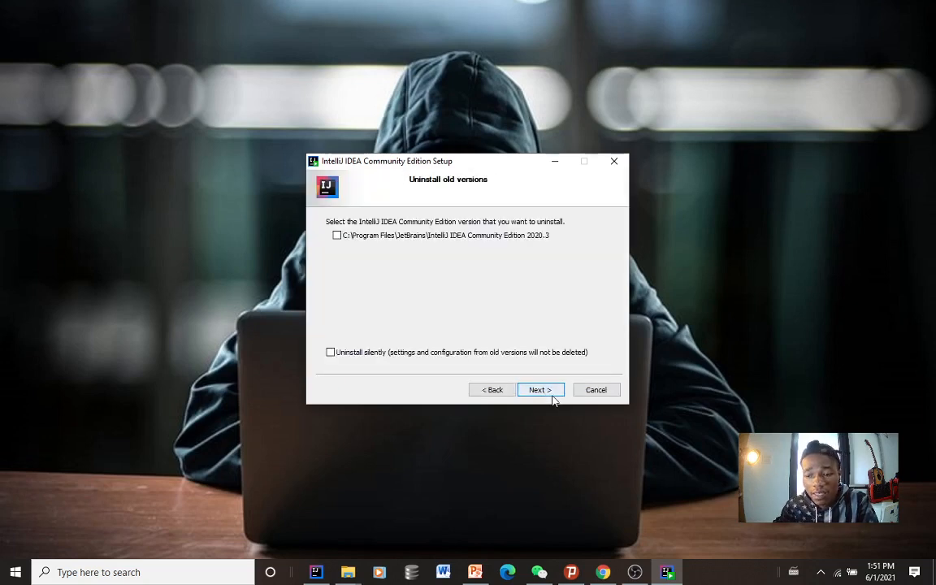
click(338, 237)
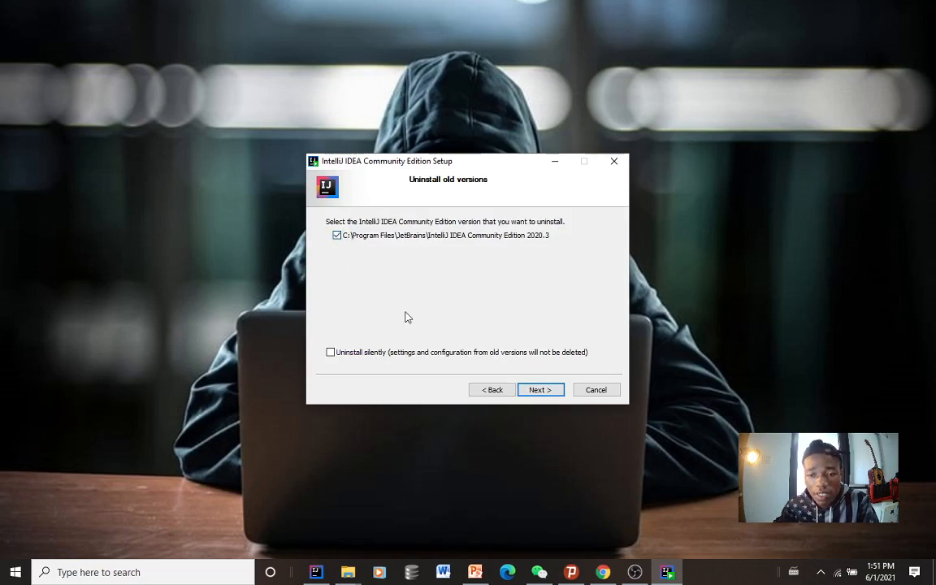
click(559, 390)
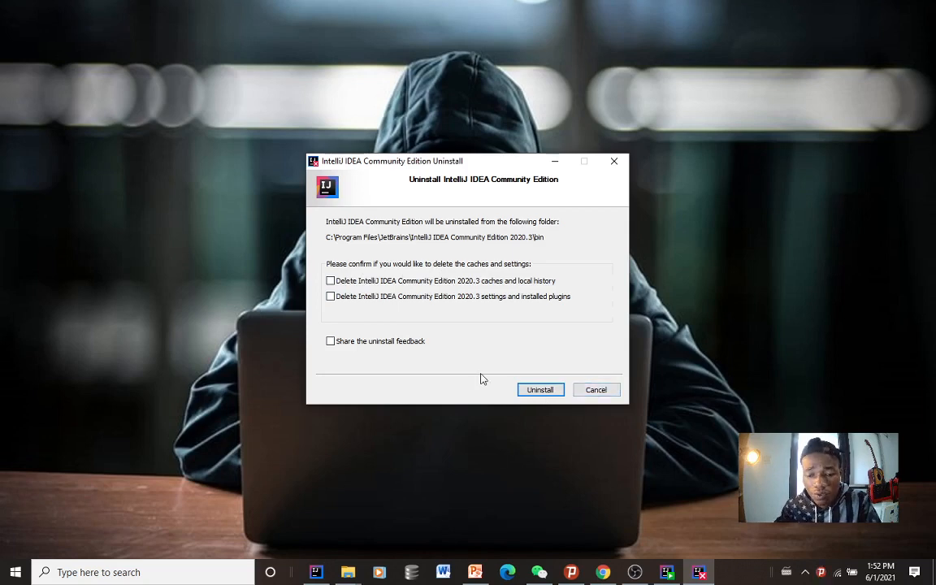
click(595, 391)
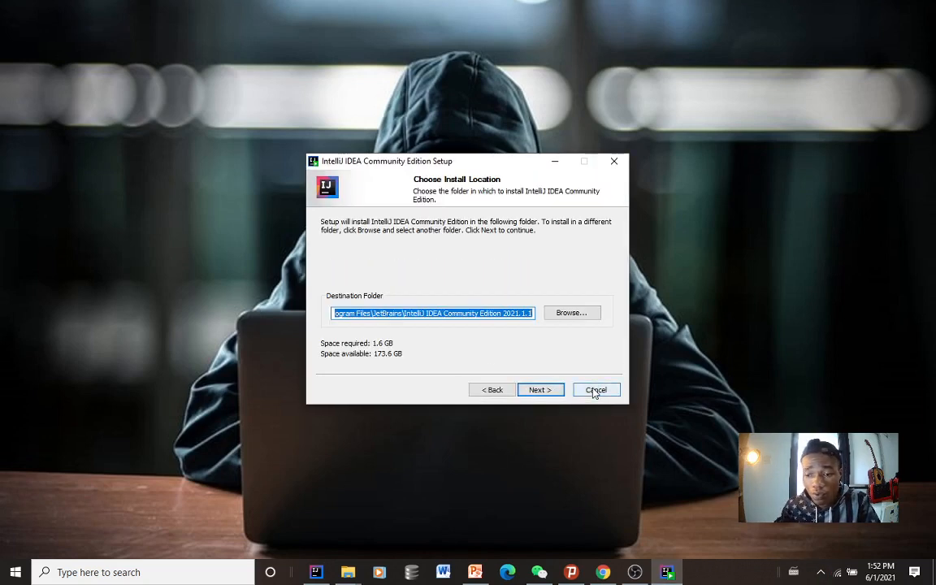
click(595, 391)
click(516, 328)
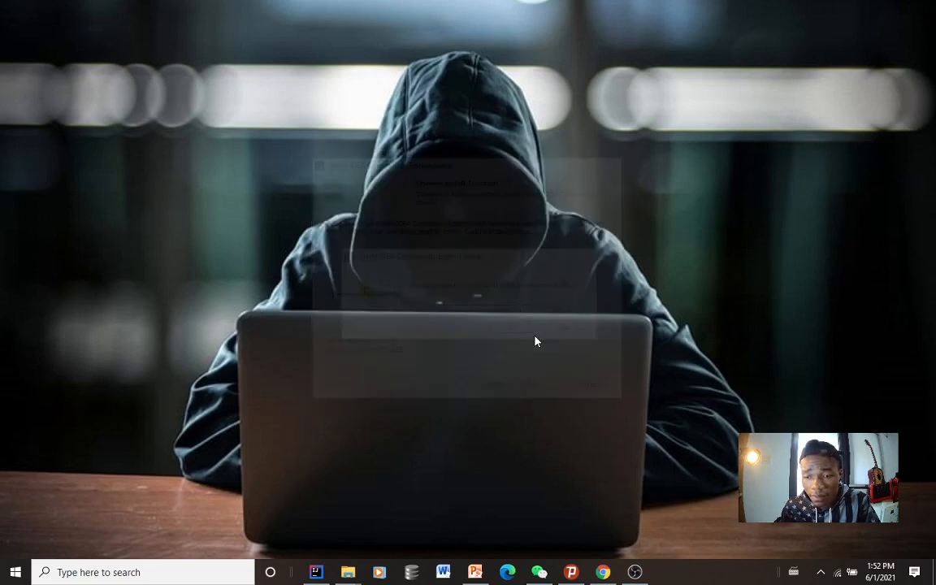
Switch to the already installed IntelliJ IDEA with the Compute.java project
click(317, 574)
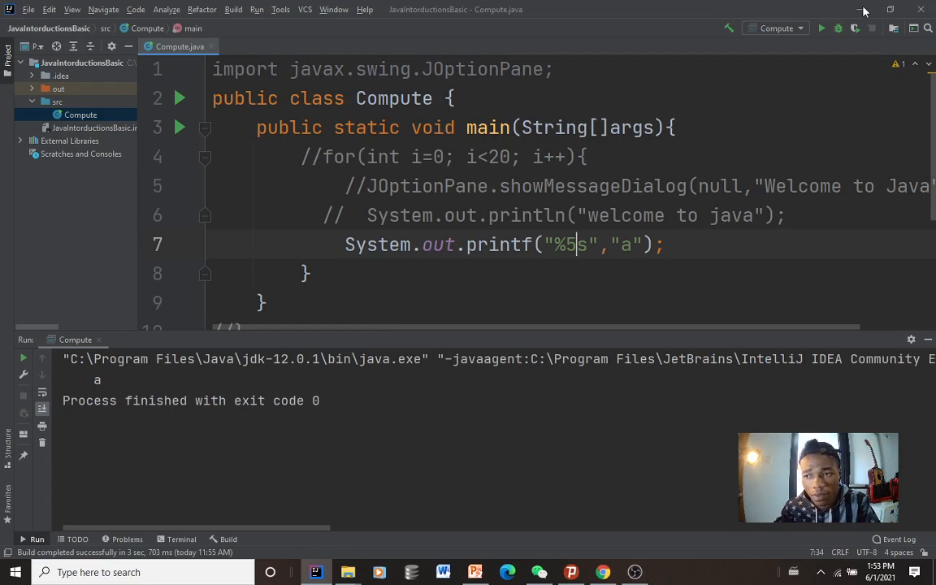
key(super+d)
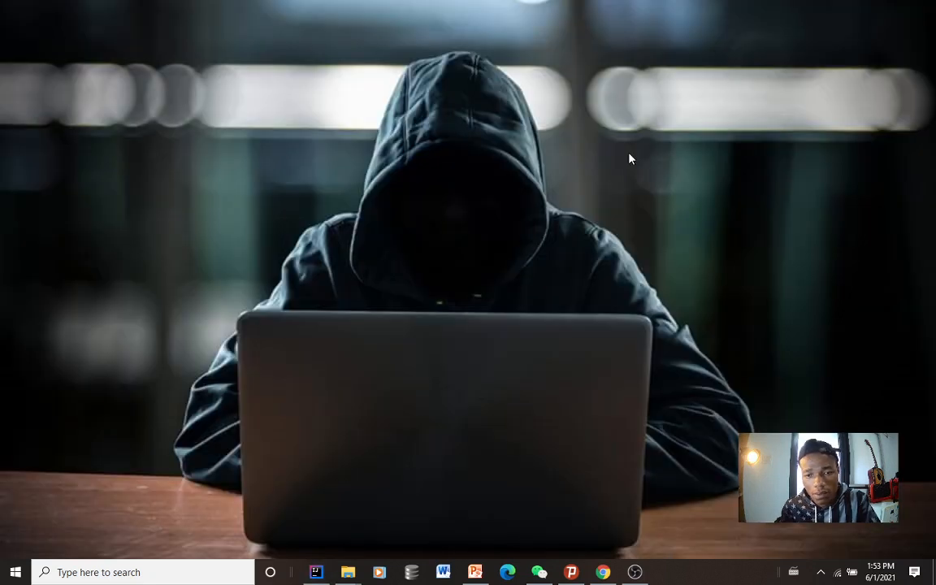
click(318, 573)
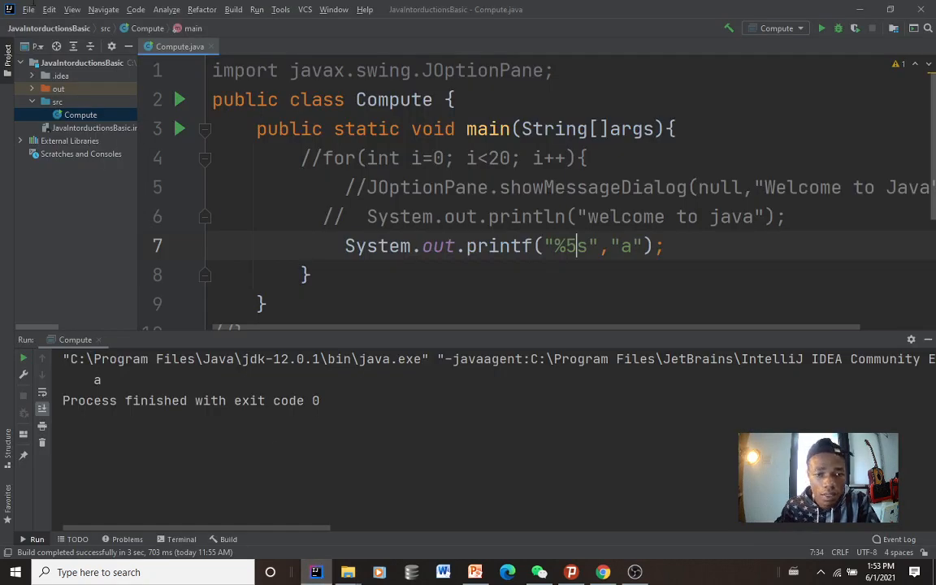
scroll(462, 286, down, 3)
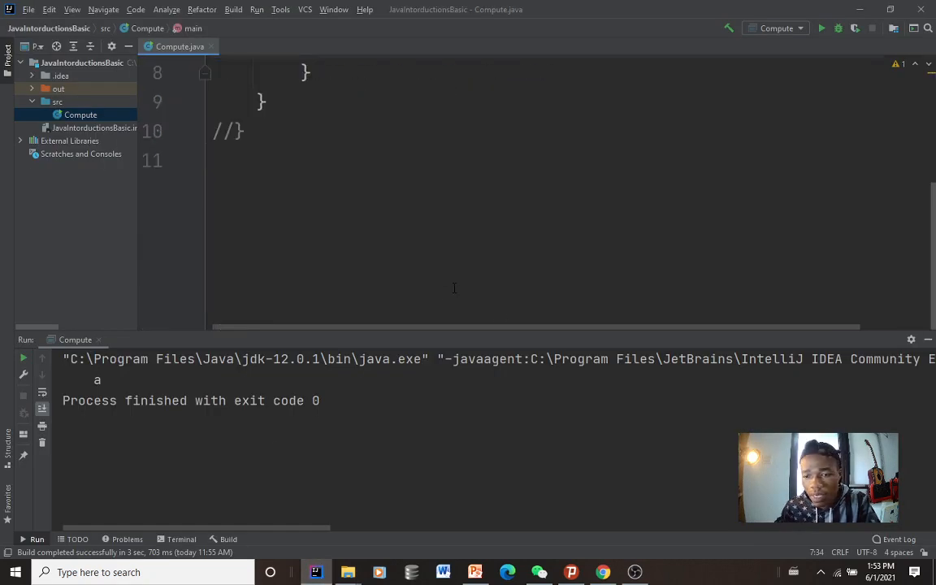
click(29, 10)
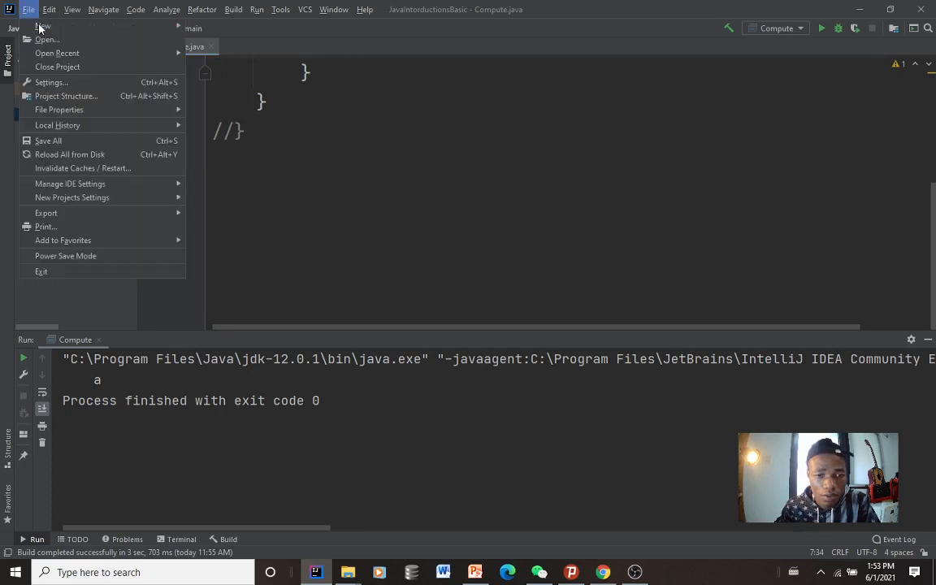
mouse_move(40, 27)
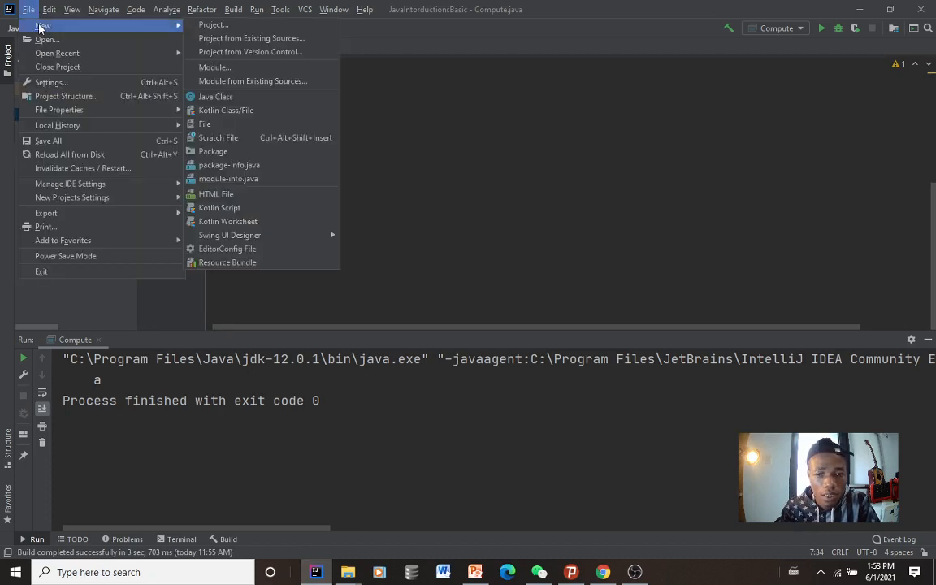
click(254, 25)
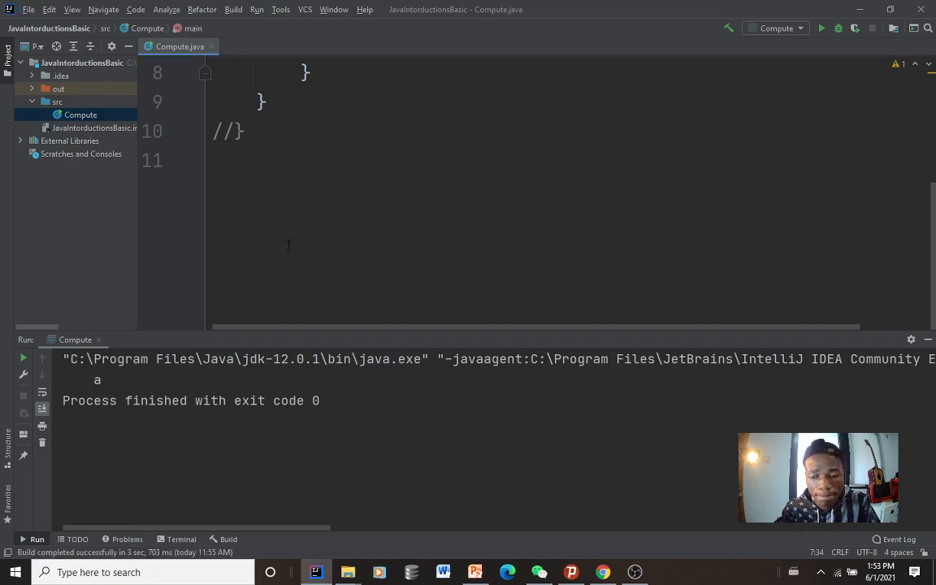
Start a new Java project with the version 12 SDK, without additional libraries or a template
click(28, 9)
mouse_move(44, 25)
click(210, 25)
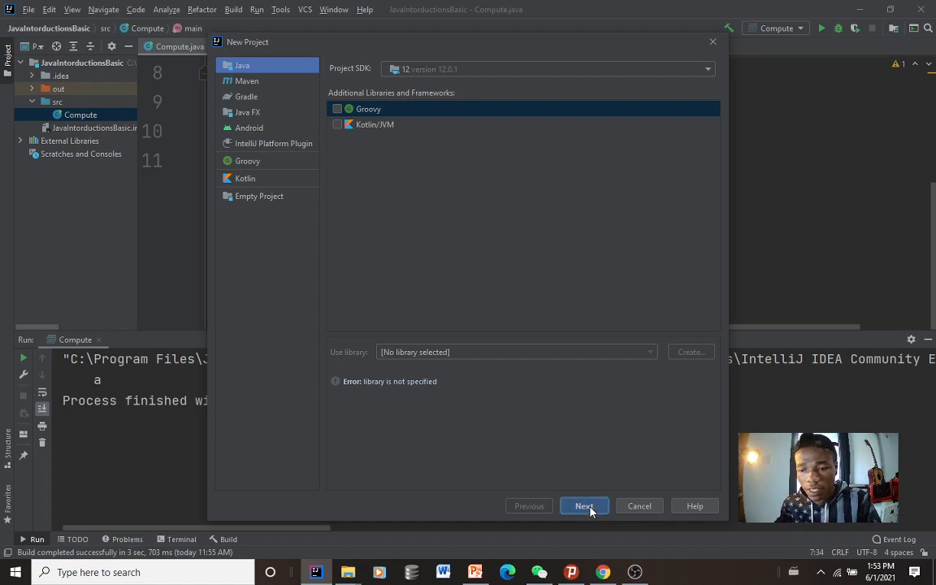
click(586, 506)
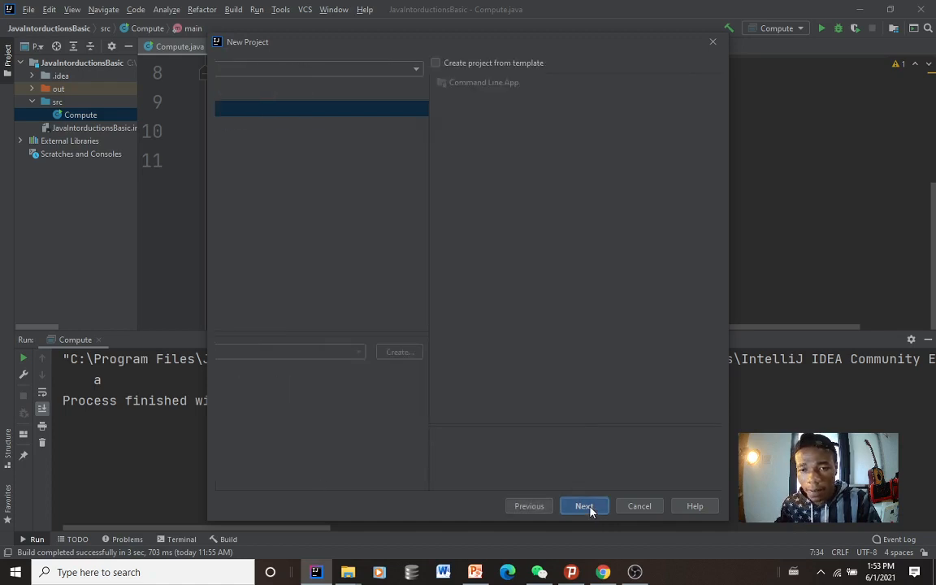
click(587, 506)
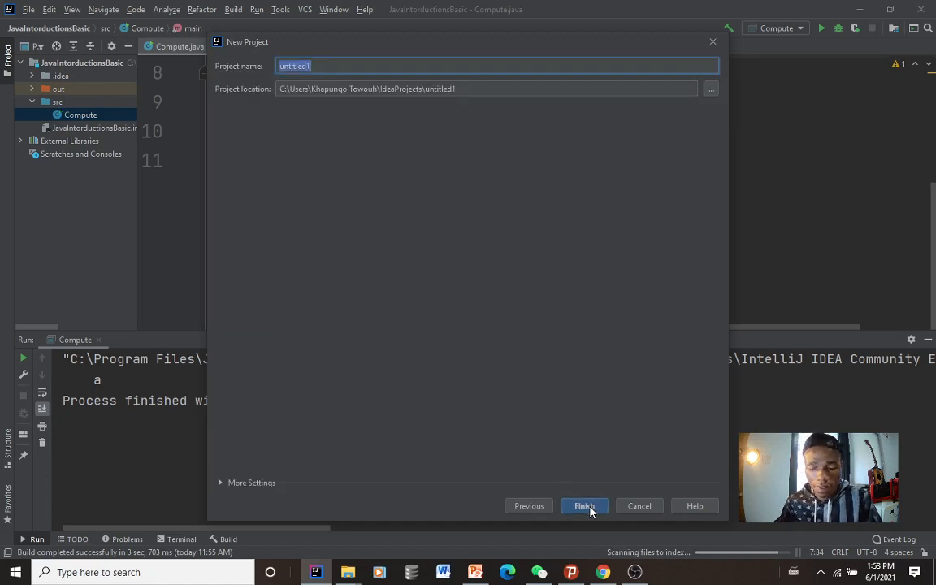
Name the project intellijA, create it in the current window, and dismiss the Tip of the Day
text(intell)
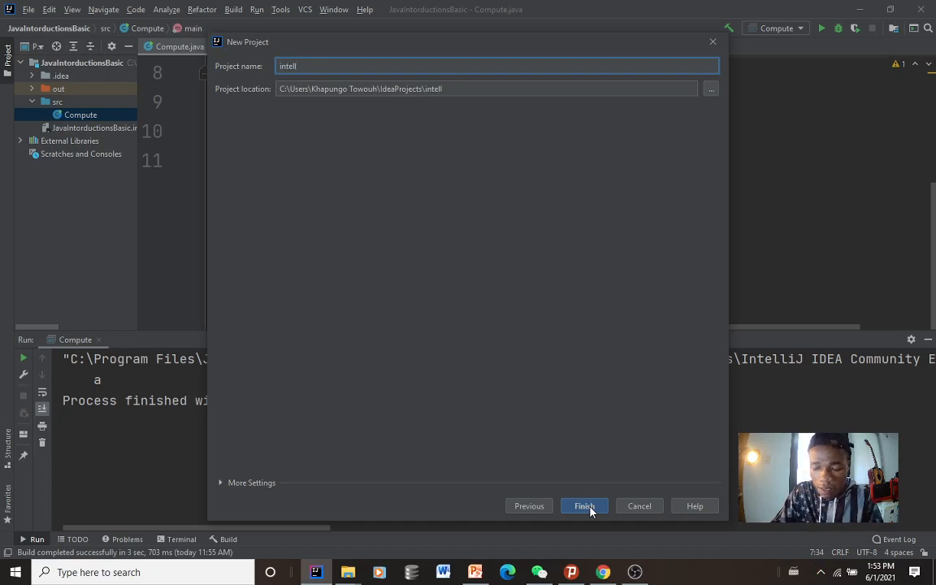
text(ij)
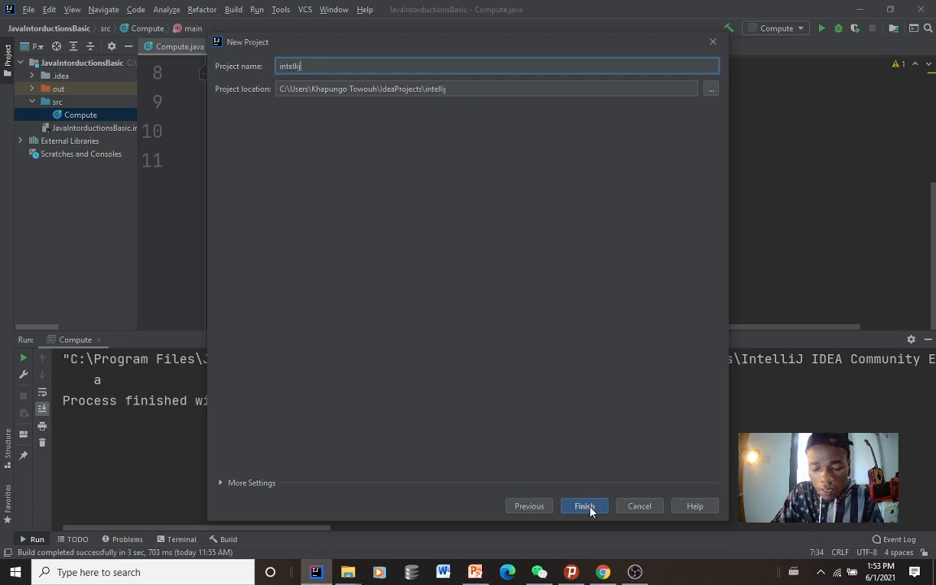
text(A)
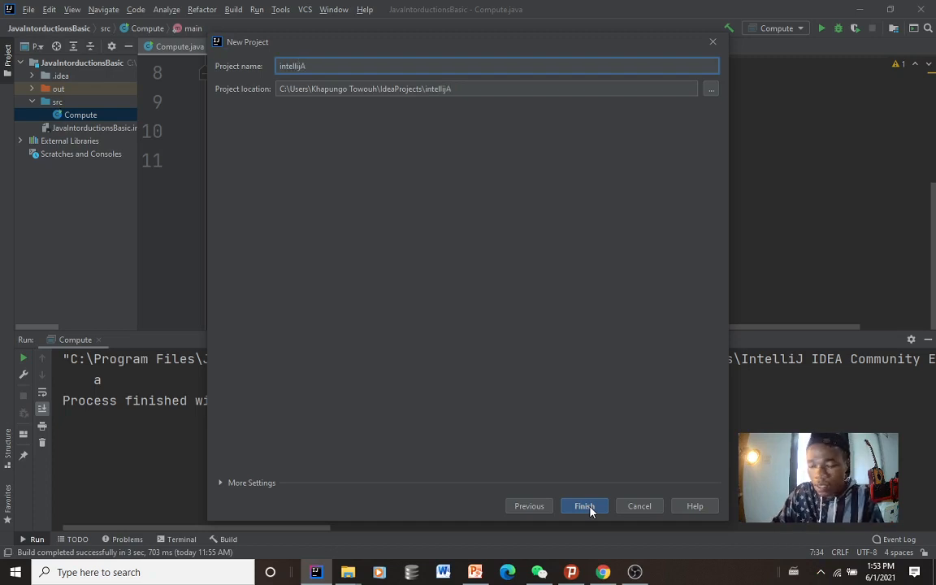
click(588, 507)
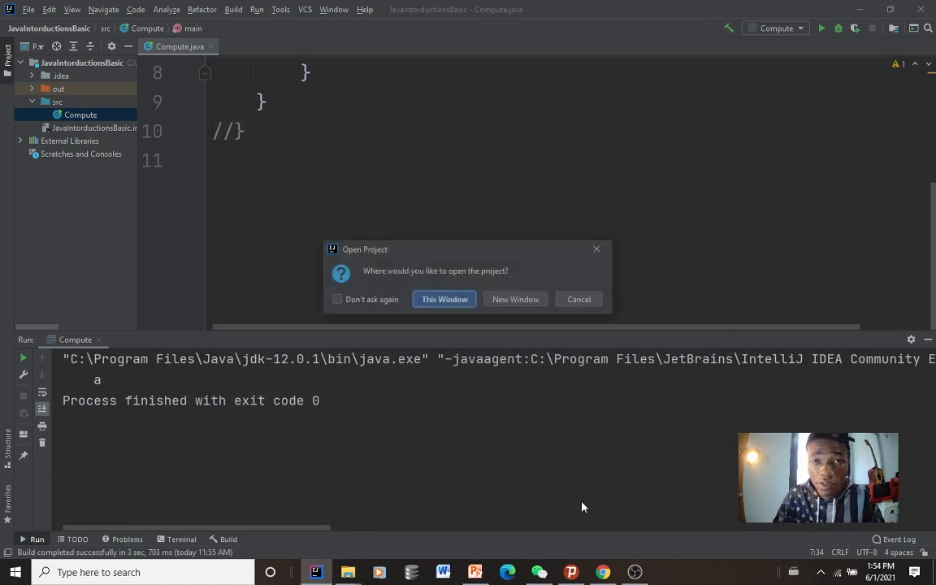
key(Return)
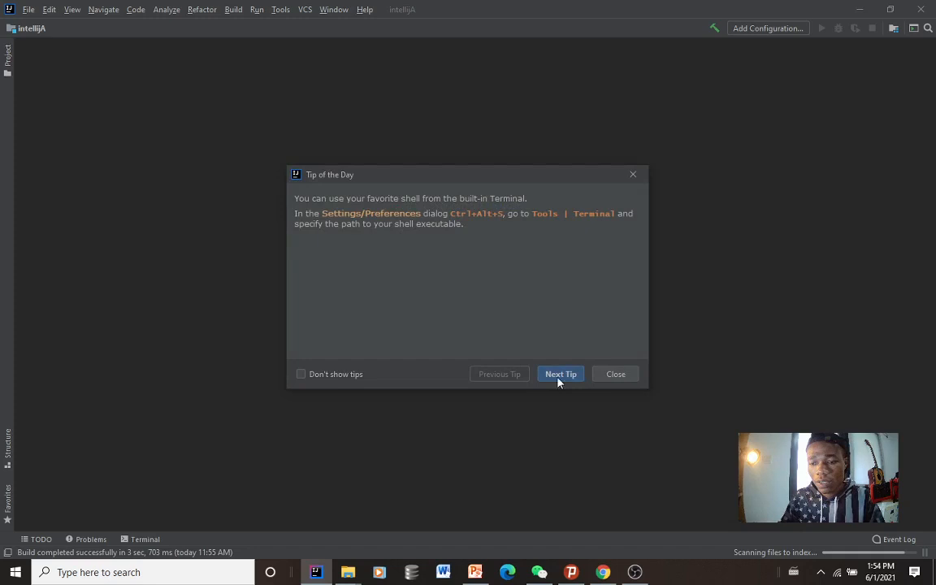
key(Escape)
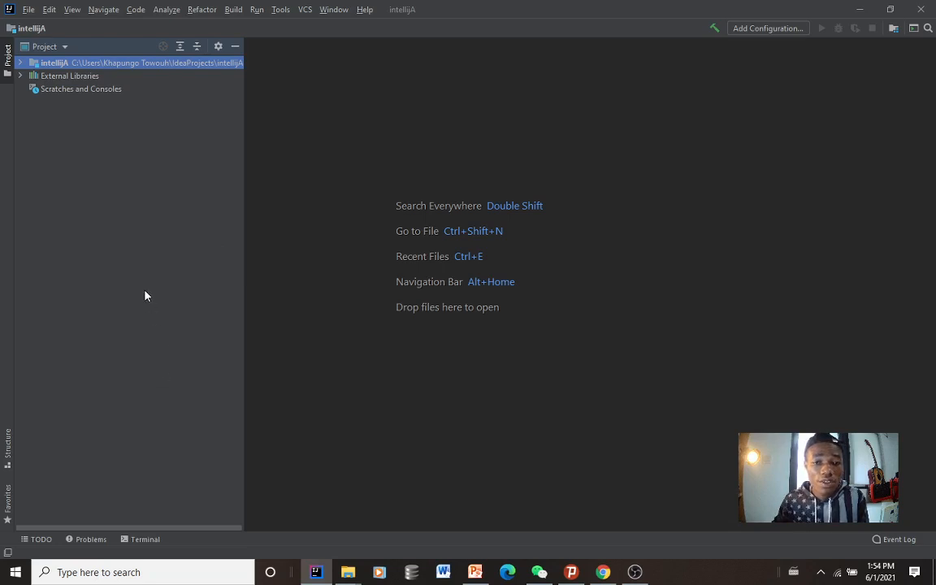
Walk through the setup of another new Java project up to the project name, then cancel it
click(26, 10)
click(26, 10)
click(26, 10)
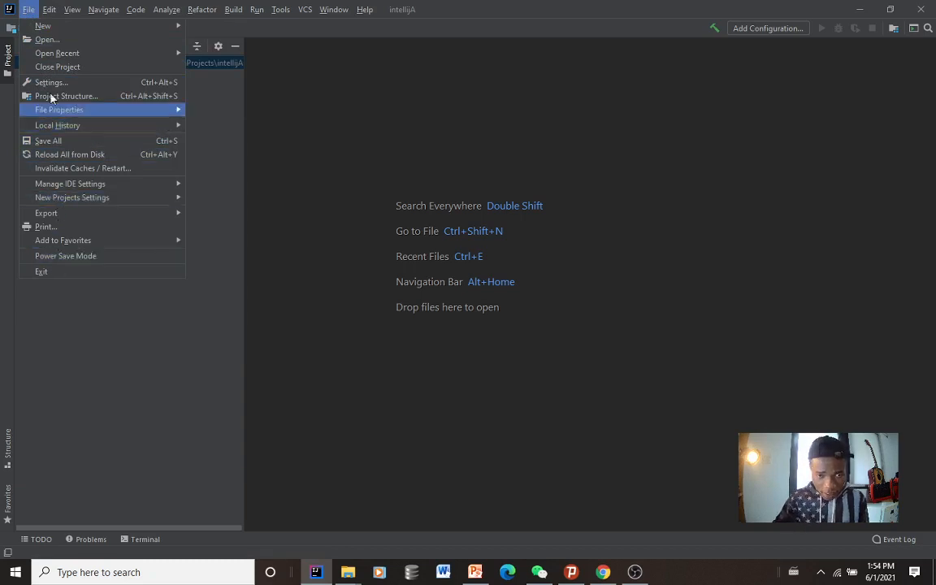
mouse_move(50, 31)
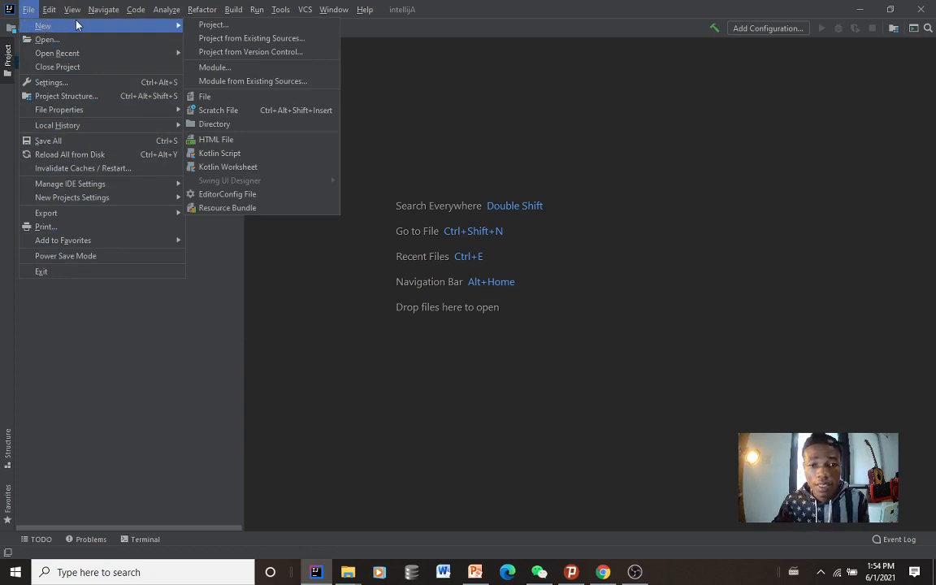
click(212, 26)
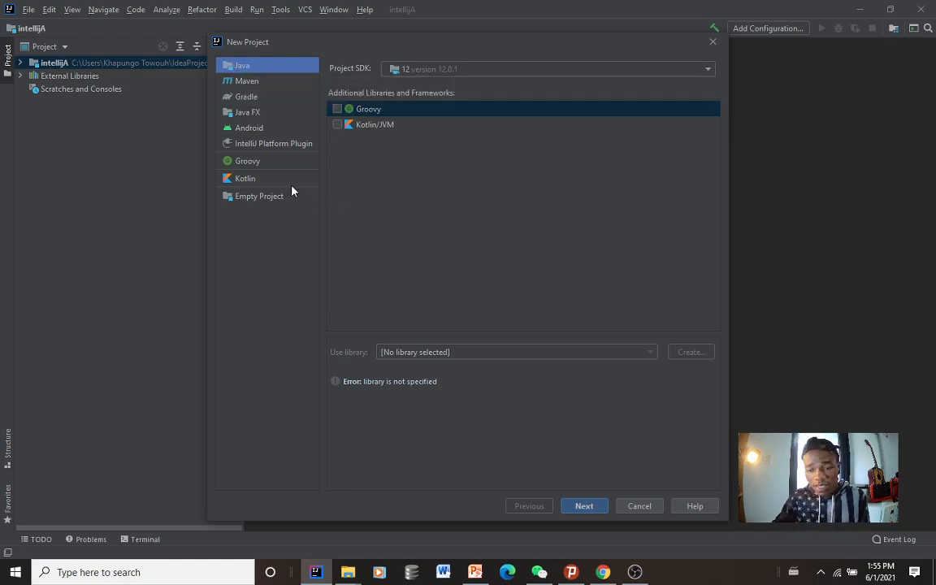
click(588, 505)
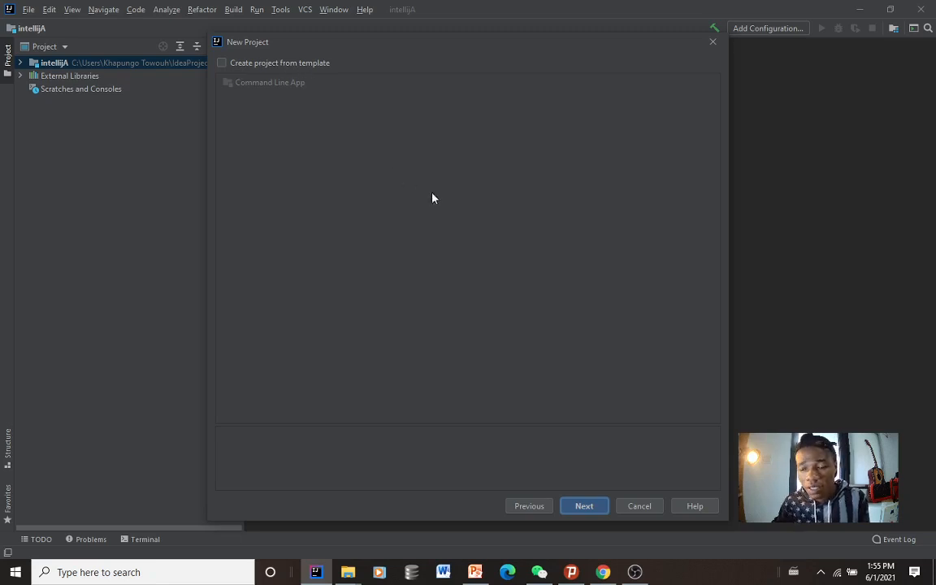
click(584, 506)
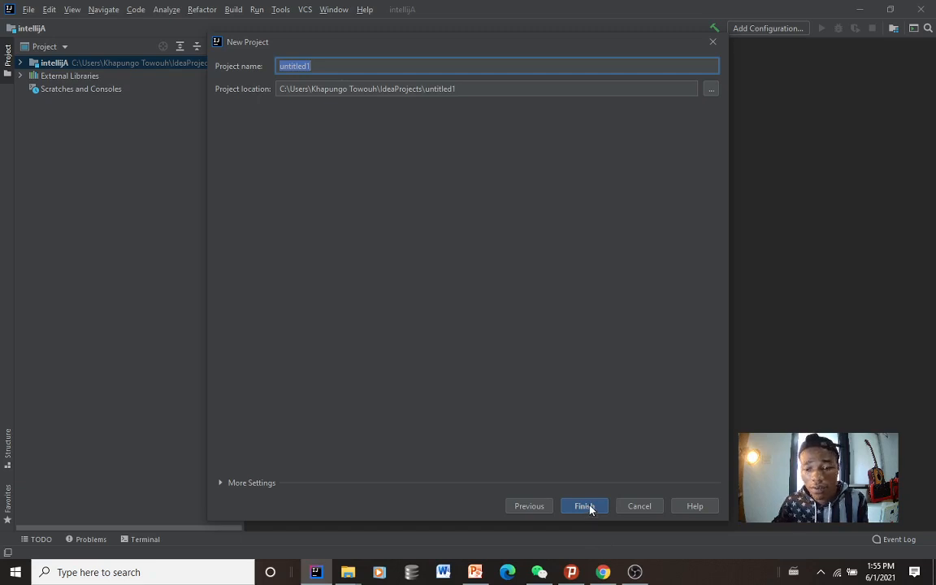
click(638, 506)
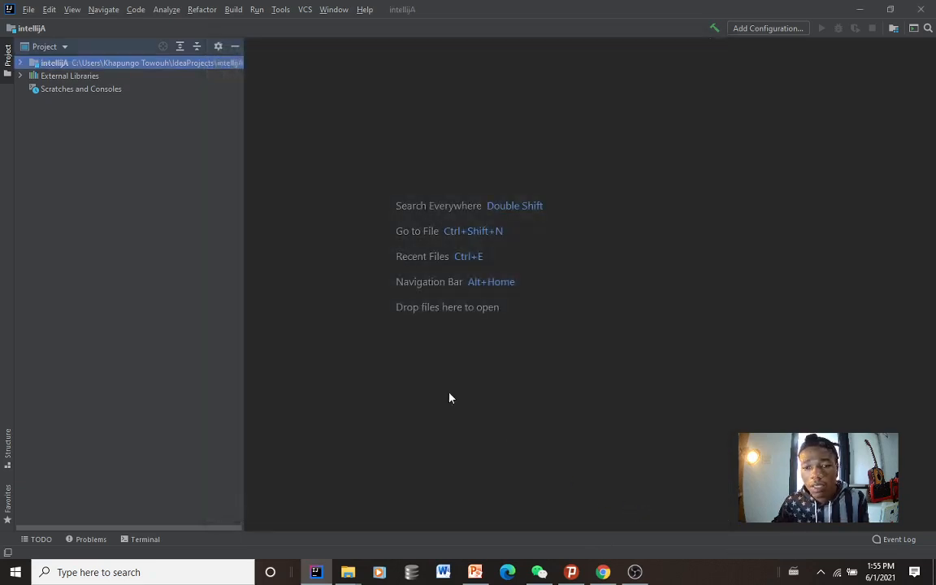
Create a Java class named Intellij in the src folder of the intellijA project
click(20, 62)
click(58, 90)
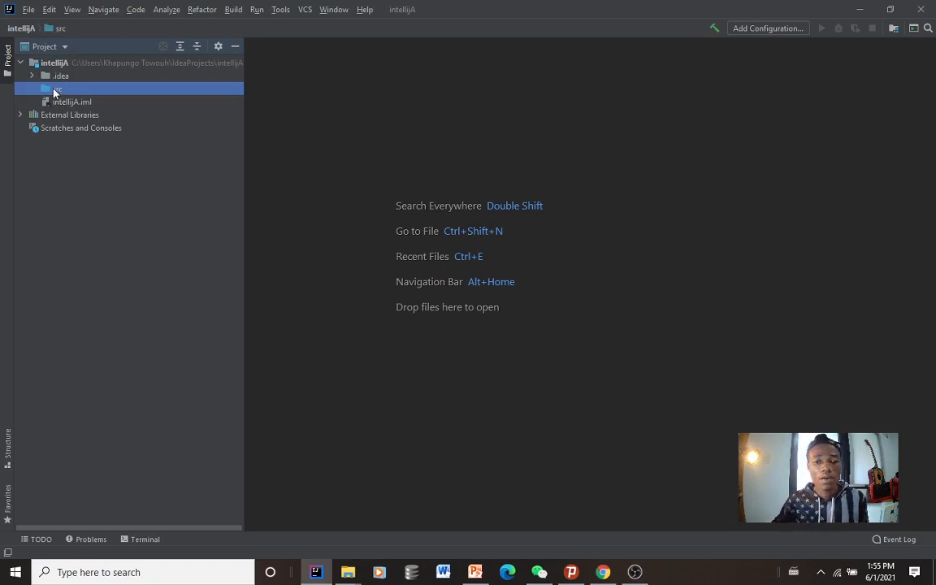
right_click(54, 95)
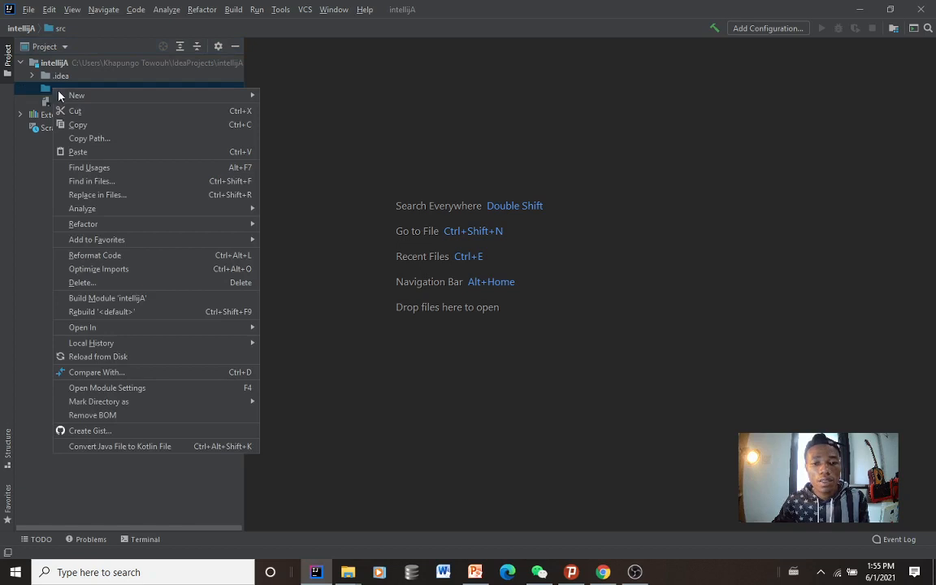
mouse_move(77, 95)
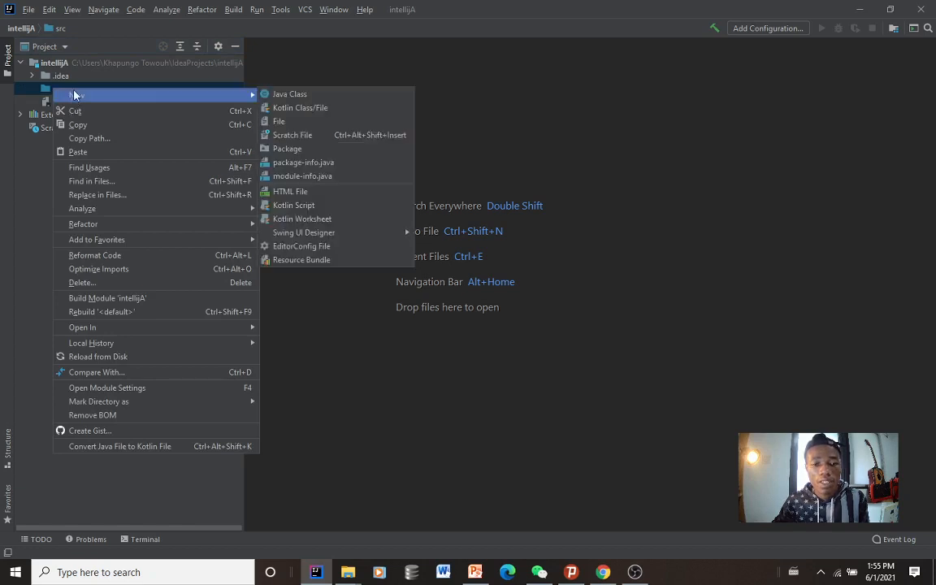
click(291, 95)
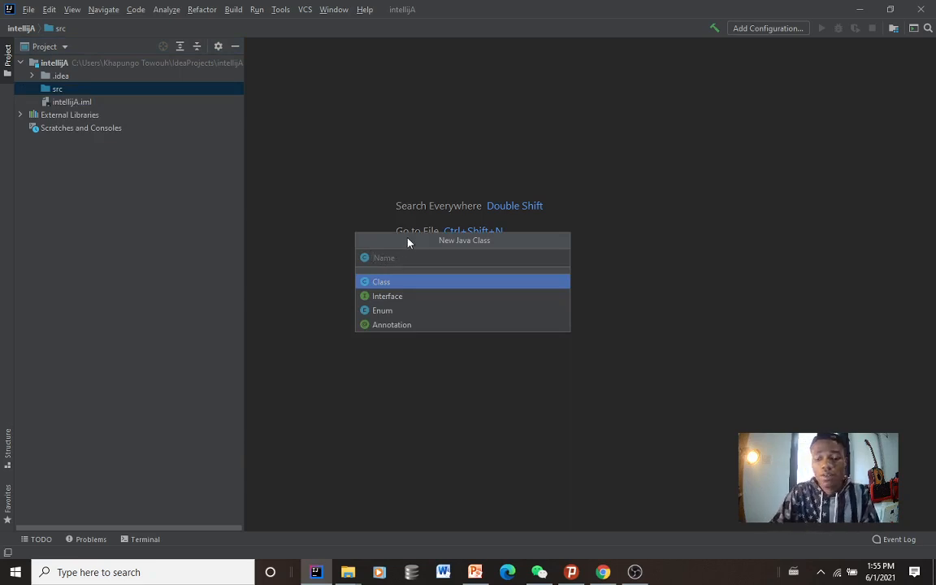
text(Intell)
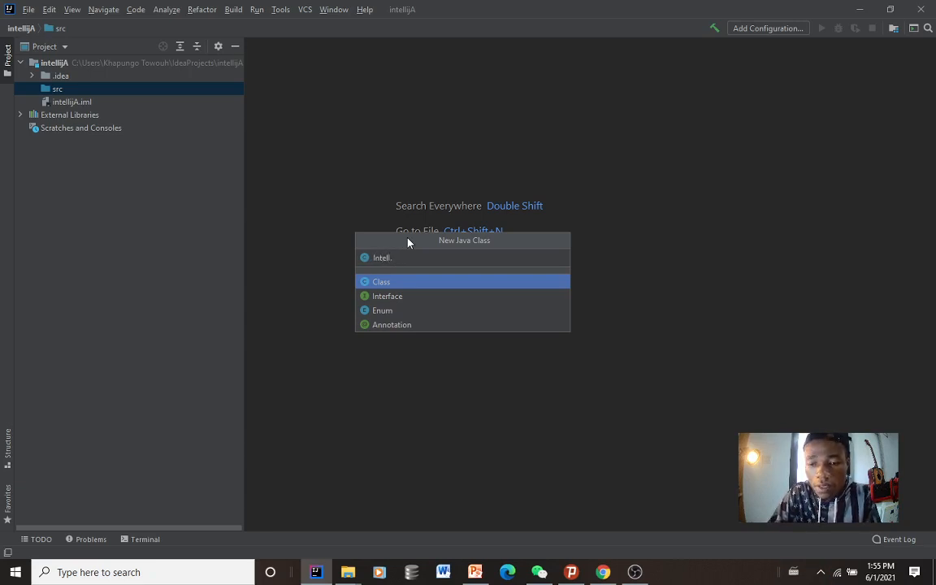
text(ij)
key(Return)
text(tell)
Reduce the code editor's text size and make the project tree slightly narrower
scroll(403, 209, up, 3)
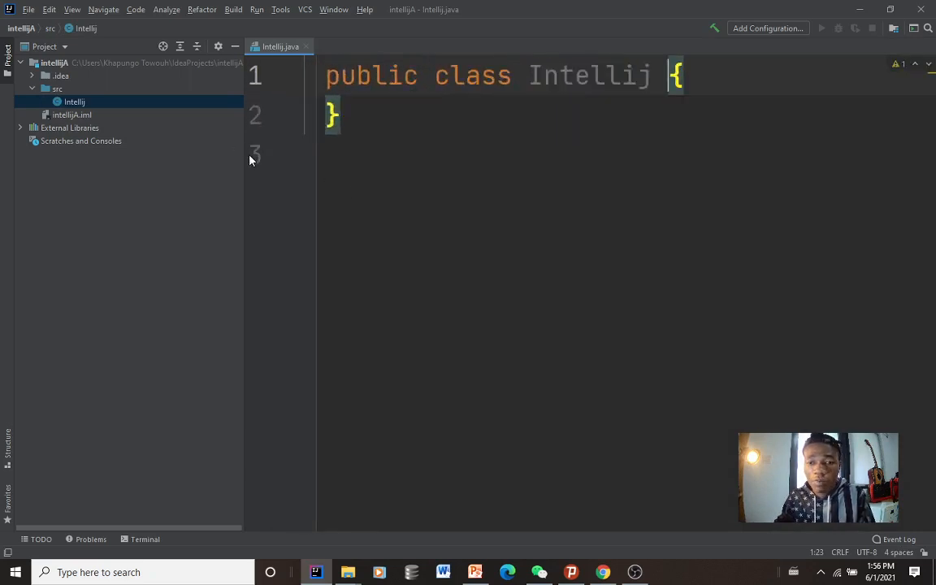
drag(245, 150, 240, 180)
scroll(383, 199, down, 3)
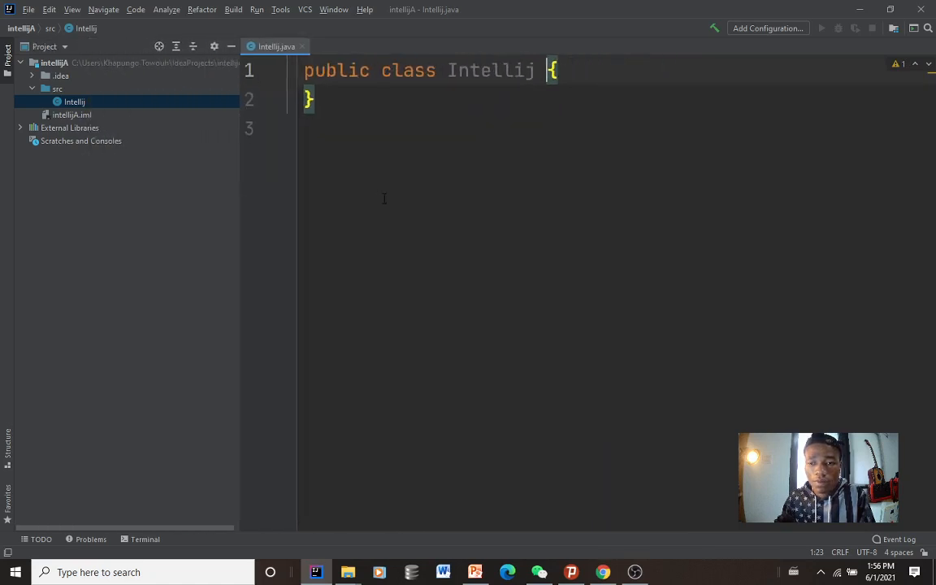
scroll(384, 198, down, 1)
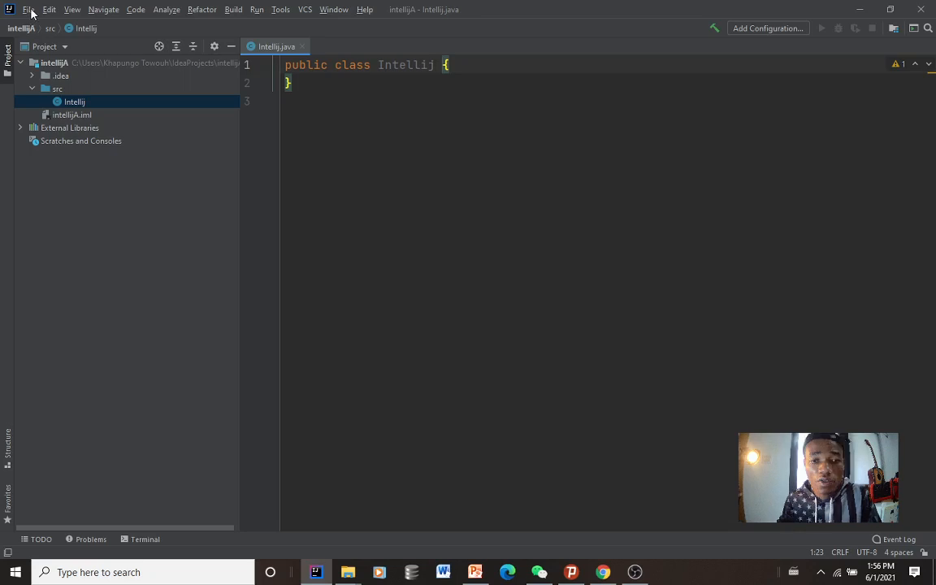
click(29, 10)
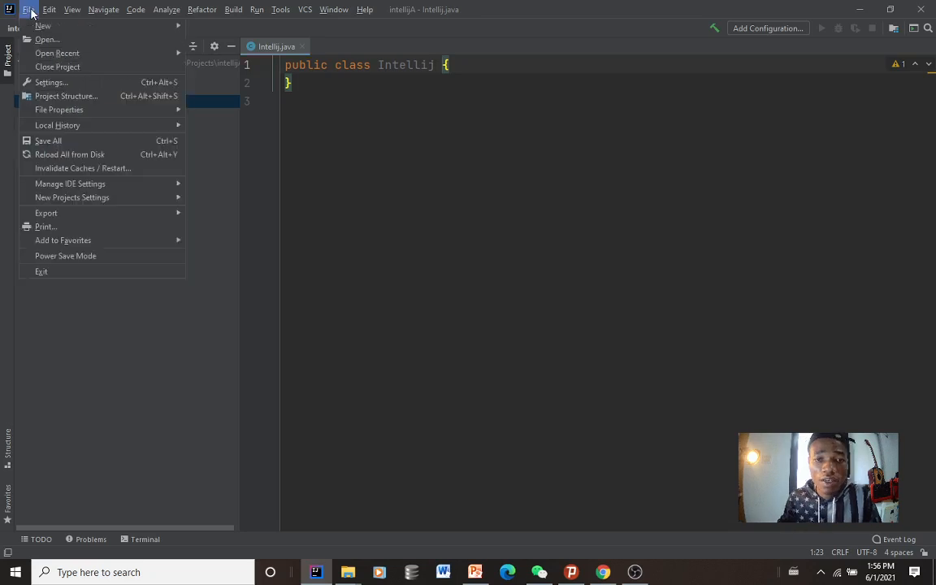
click(72, 10)
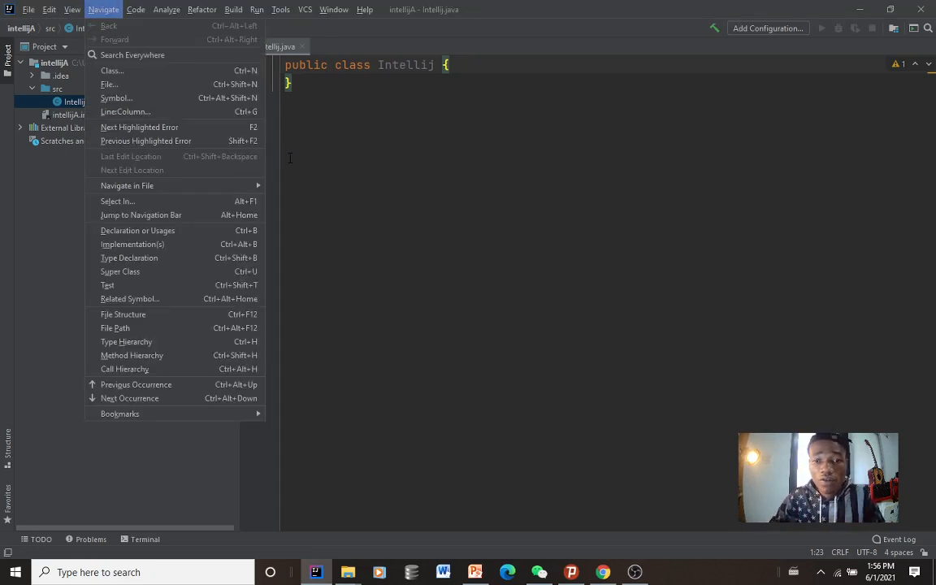
click(329, 163)
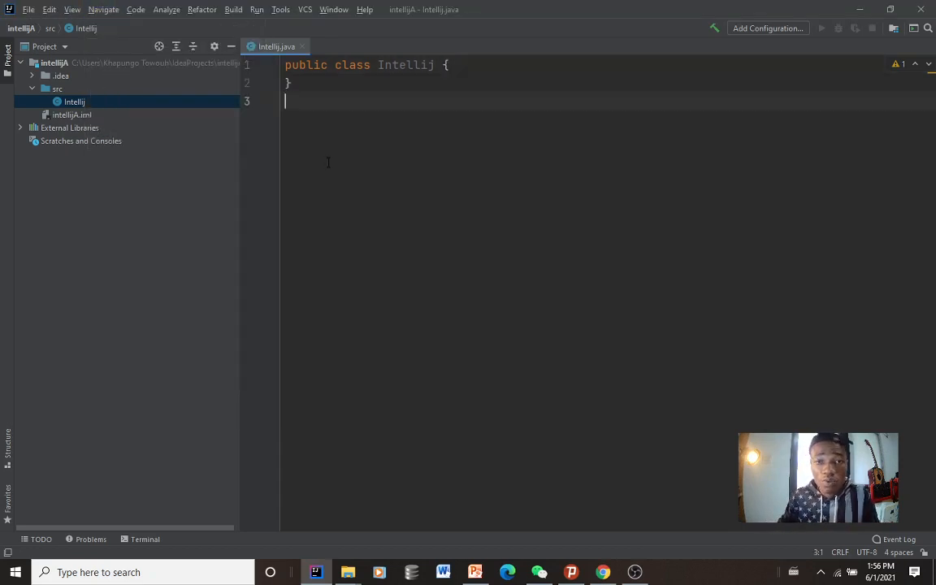